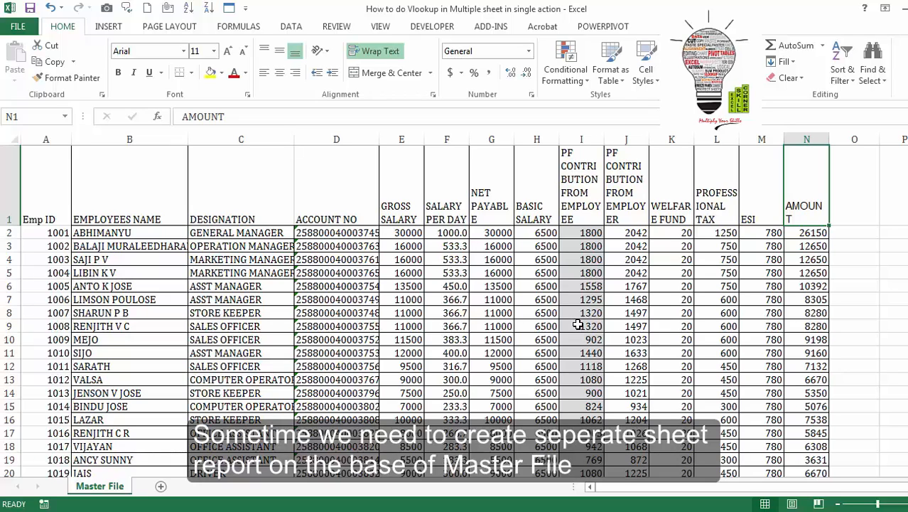
{"action": "key", "text": "shift+Left"}
{"action": "key", "text": "shift+Left"}
{"action": "key", "text": "shift+Left"}
{"action": "key", "text": "shift+Left"}
{"action": "key", "text": "shift+Left"}
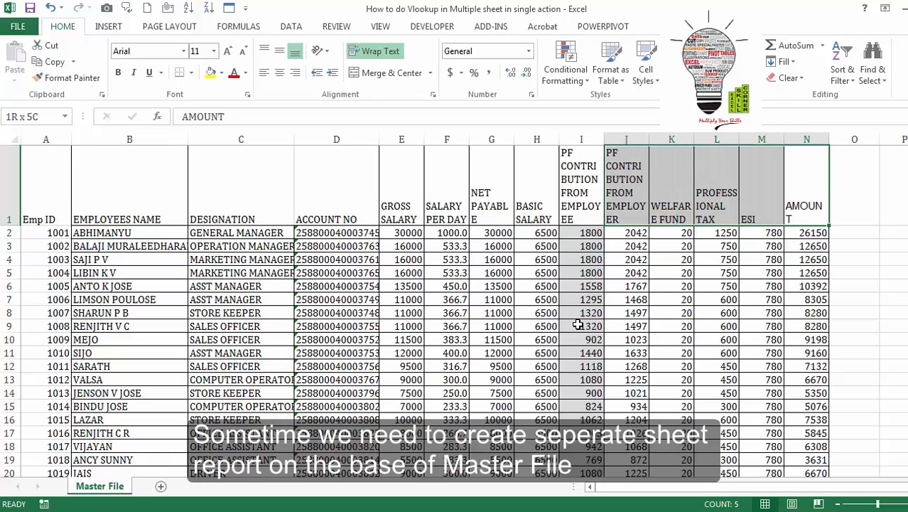
{"action": "left_click", "coordinate": [480, 424]}
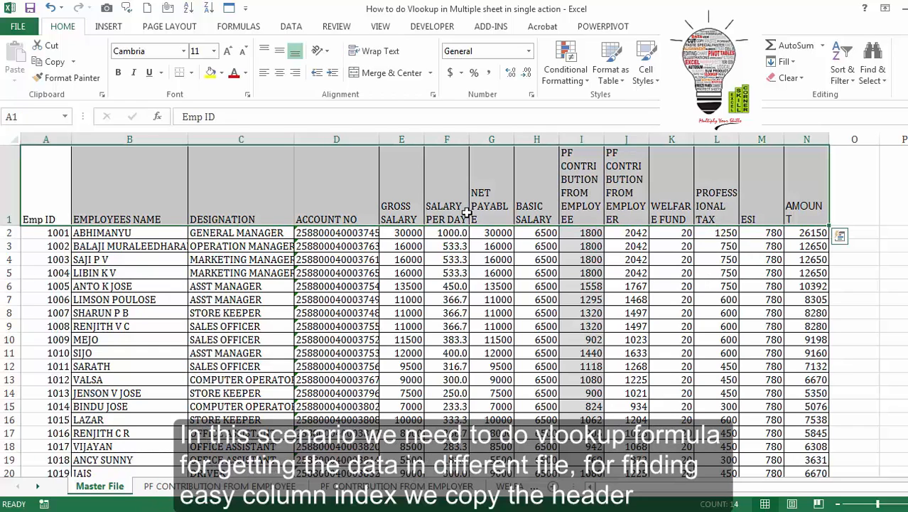
- Copy the Master File header row A1:N1 and paste it as transposed values starting at cell P1
{"action": "key", "text": "ctrl+c"}
{"action": "key", "text": "Right"}
{"action": "key", "text": "Right"}
{"action": "key", "text": "Right"}
{"action": "key", "text": "Right"}
{"action": "key", "text": "Right"}
{"action": "key", "text": "Right"}
{"action": "key", "text": "Right"}
{"action": "key", "text": "Right"}
{"action": "key", "text": "Right"}
{"action": "key", "text": "Right"}
{"action": "key", "text": "Right"}
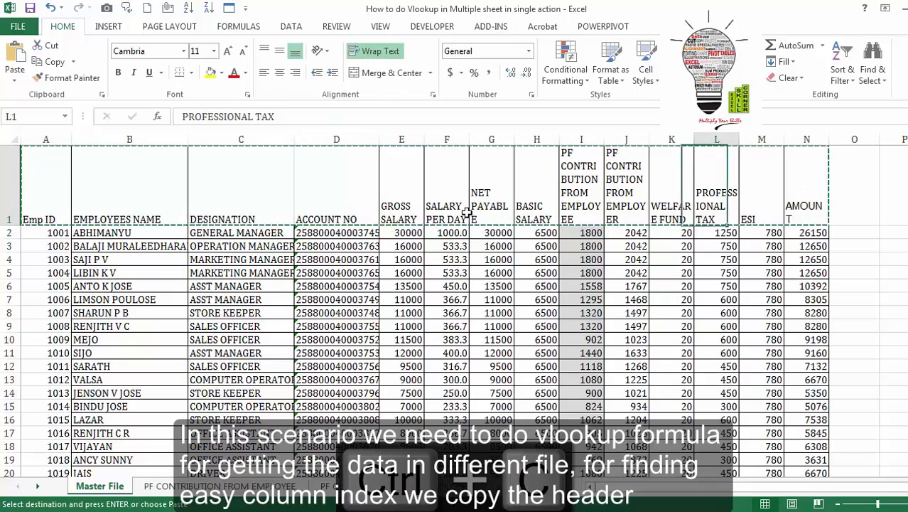
{"action": "key", "text": "Right"}
{"action": "key", "text": "Right"}
{"action": "key", "text": "Right"}
{"action": "key", "text": "Right"}
{"action": "key", "text": "alt+e"}
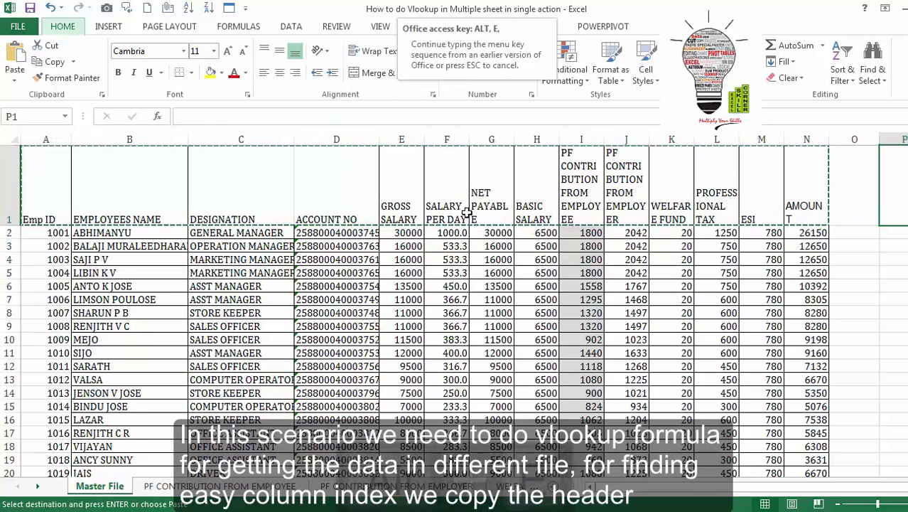
{"action": "key", "text": "s"}
{"action": "key", "text": "v"}
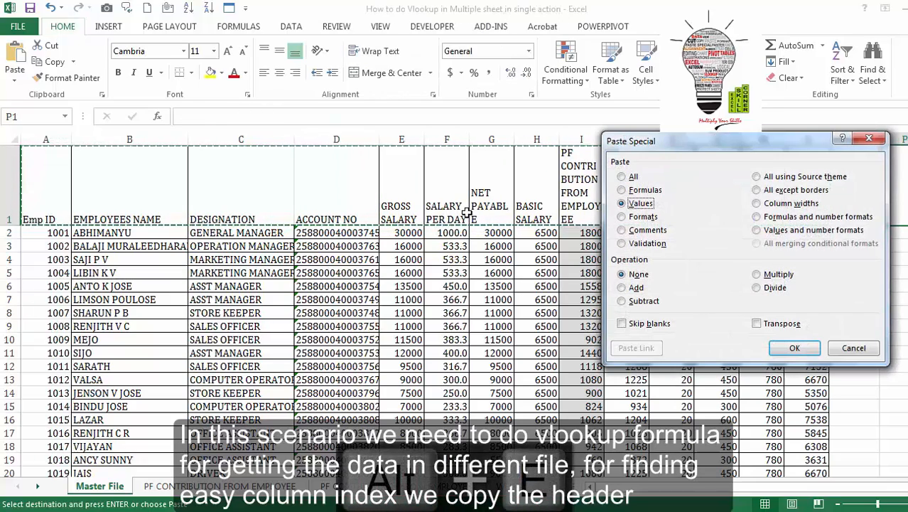
{"action": "key", "text": "e"}
{"action": "key", "text": "Return"}
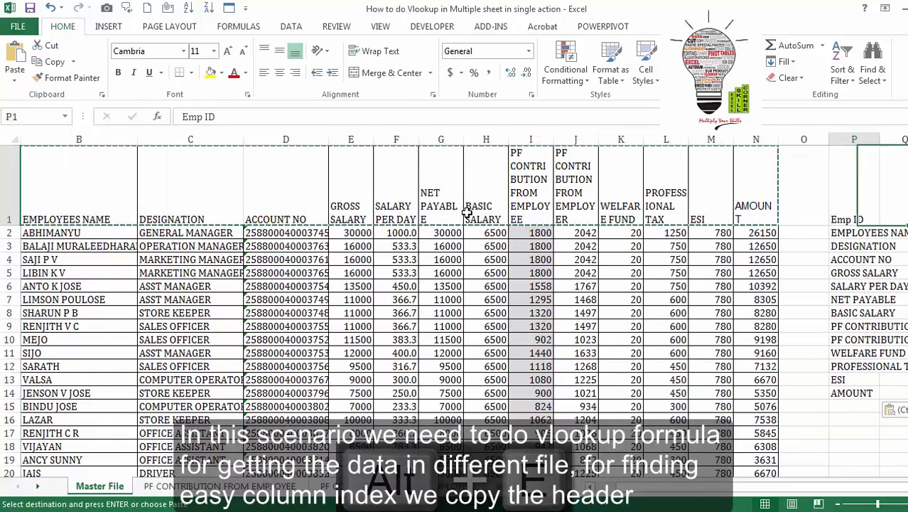
- Number the transposed header list from 1 to 14 in cells O1 to O14
{"action": "key", "text": "Left"}
{"action": "type", "text": "1"}
{"action": "key", "text": "Return"}
{"action": "type", "text": "2"}
{"action": "key", "text": "Return"}
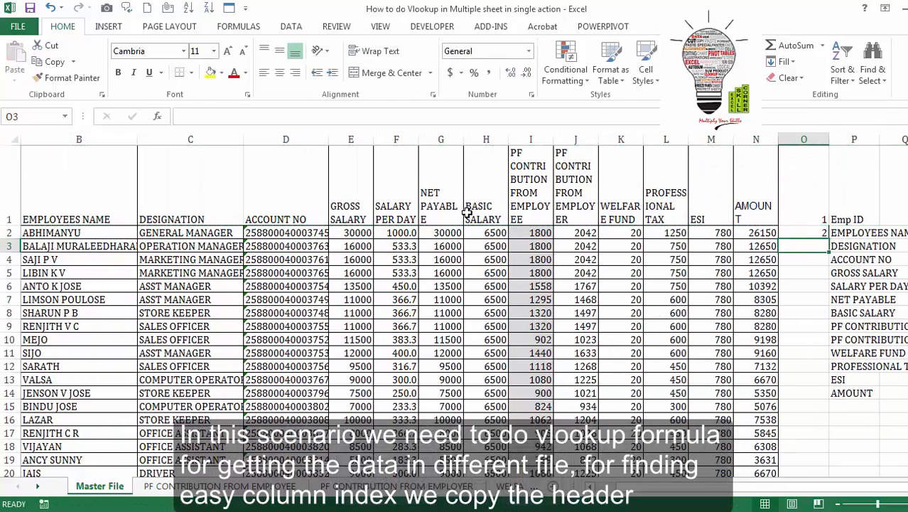
{"action": "type", "text": "3"}
{"action": "key", "text": "Return"}
{"action": "type", "text": "4"}
{"action": "key", "text": "Return"}
{"action": "type", "text": "5"}
{"action": "key", "text": "Return"}
{"action": "type", "text": "6"}
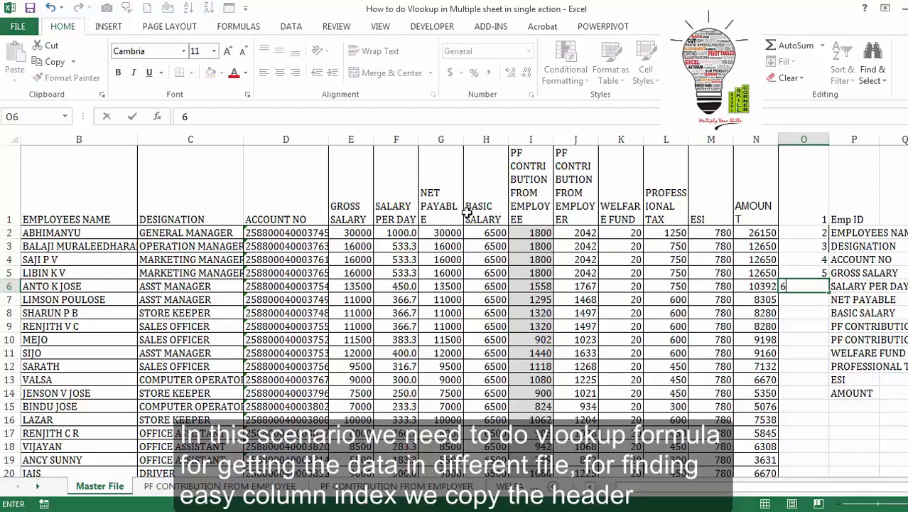
{"action": "key", "text": "Return"}
{"action": "type", "text": "7"}
{"action": "key", "text": "Return"}
{"action": "type", "text": "8"}
{"action": "key", "text": "Return"}
{"action": "type", "text": "9"}
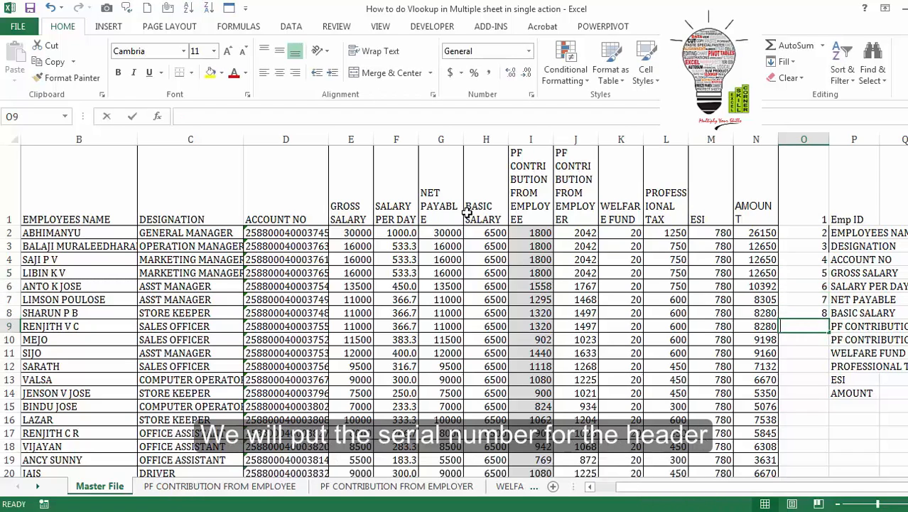
{"action": "key", "text": "Return"}
{"action": "type", "text": "10"}
{"action": "key", "text": "Return"}
{"action": "type", "text": "11"}
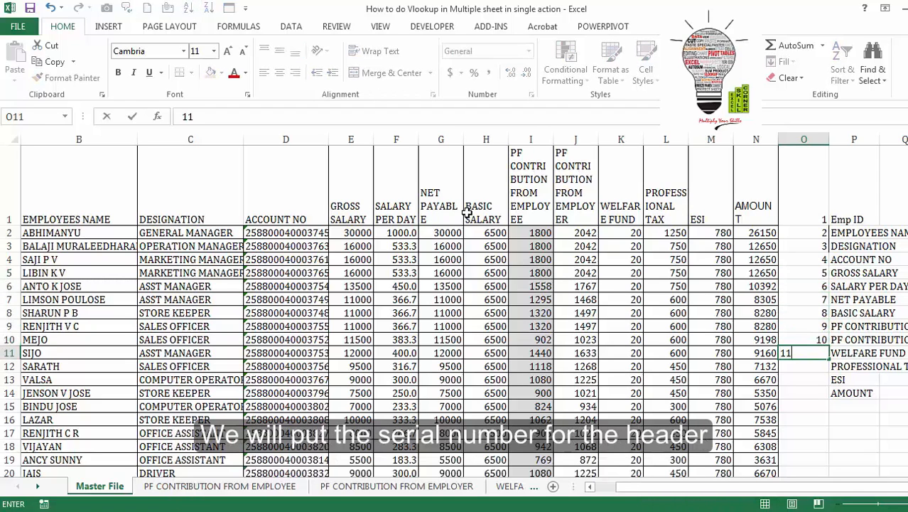
{"action": "key", "text": "Return"}
{"action": "type", "text": "12"}
{"action": "key", "text": "Return"}
{"action": "type", "text": "13"}
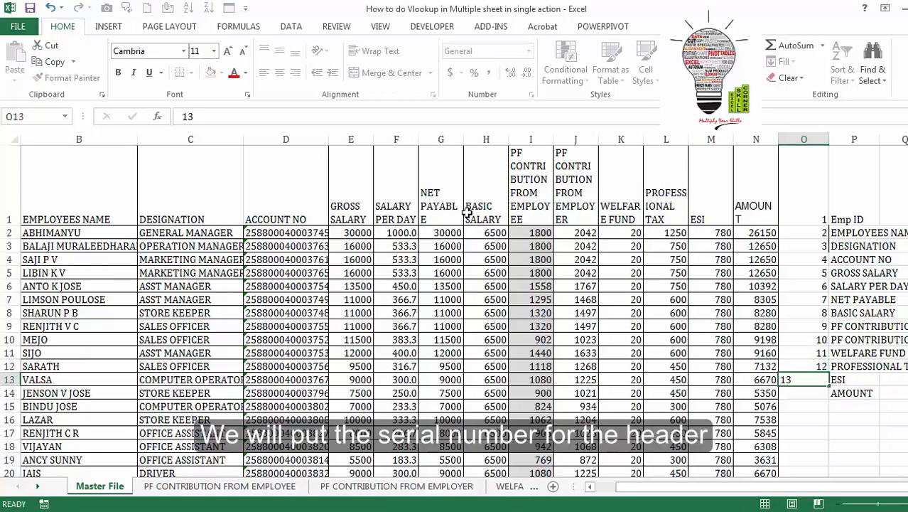
{"action": "key", "text": "Return"}
{"action": "type", "text": "14"}
{"action": "key", "text": "Return"}
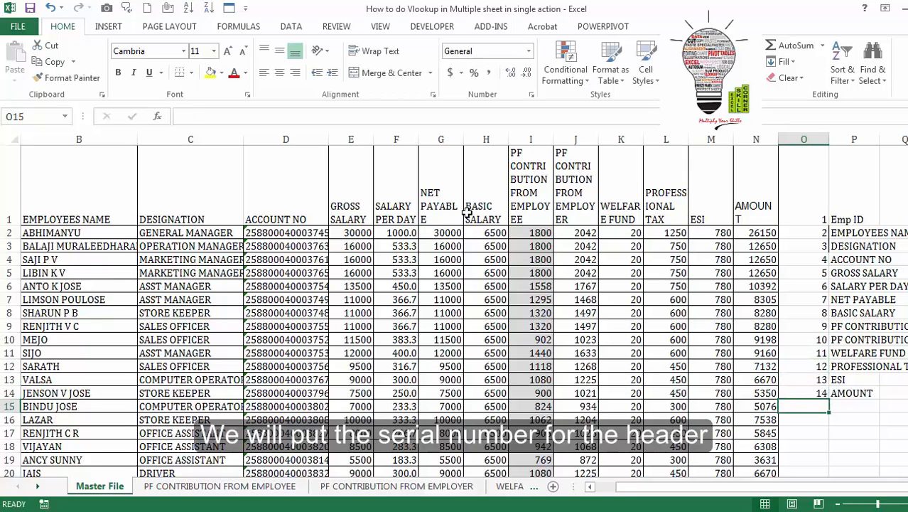
- Review the serial numbers in column O against the header names beside them
{"action": "key", "text": "Up"}
{"action": "key", "text": "Up"}
{"action": "key", "text": "Up"}
{"action": "key", "text": "Up"}
{"action": "key", "text": "Up"}
{"action": "key", "text": "Up"}
{"action": "key", "text": "Up"}
{"action": "key", "text": "Up"}
{"action": "key", "text": "Up"}
{"action": "key", "text": "Up"}
{"action": "key", "text": "Up"}
{"action": "key", "text": "Up"}
{"action": "key", "text": "Up"}
{"action": "key", "text": "Up"}
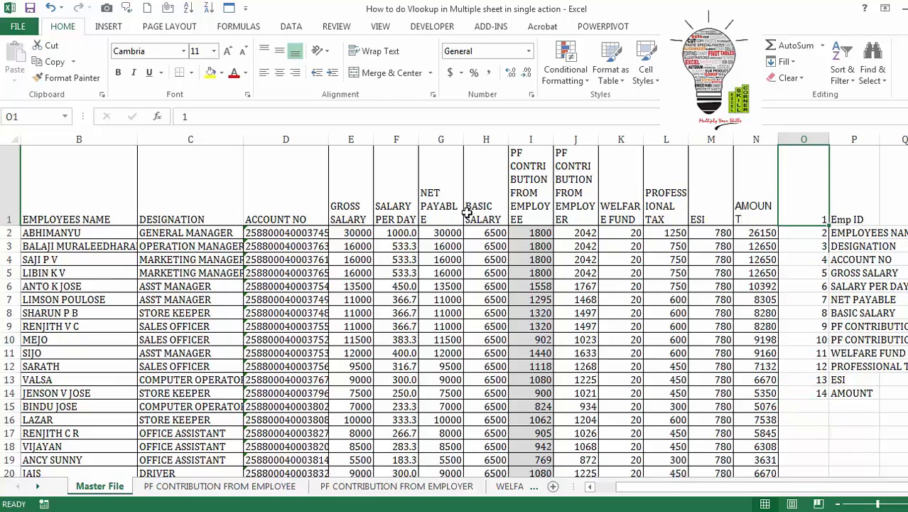
{"action": "key", "text": "Down"}
{"action": "key", "text": "Down"}
{"action": "key", "text": "Down"}
{"action": "key", "text": "Down"}
{"action": "key", "text": "Down"}
{"action": "key", "text": "Down"}
{"action": "key", "text": "Down"}
{"action": "key", "text": "Down"}
{"action": "key", "text": "Down"}
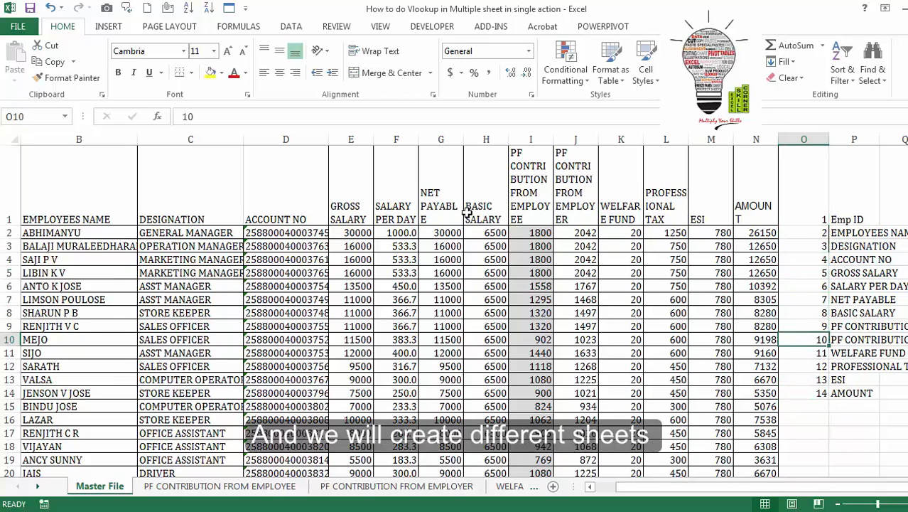
{"action": "key", "text": "Down"}
{"action": "key", "text": "Down"}
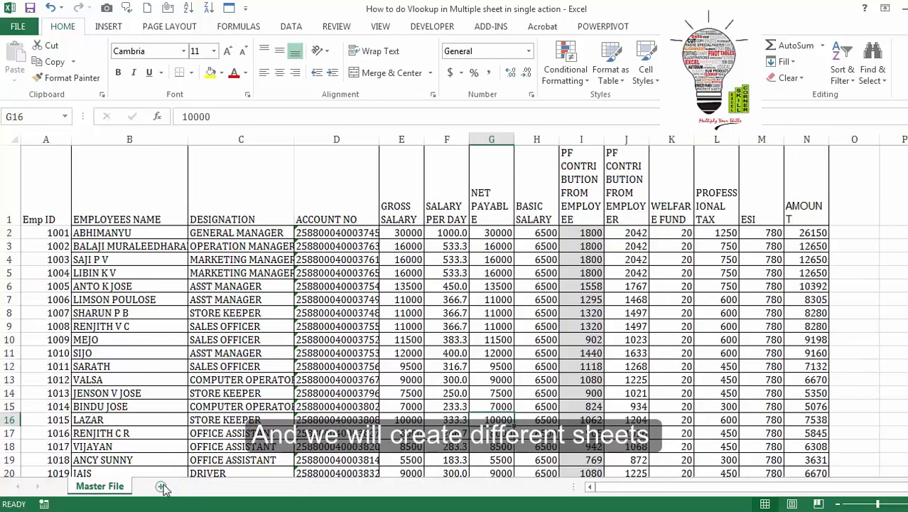
- Add seven blank worksheets after the Master File sheet
{"action": "left_click", "coordinate": [160, 486]}
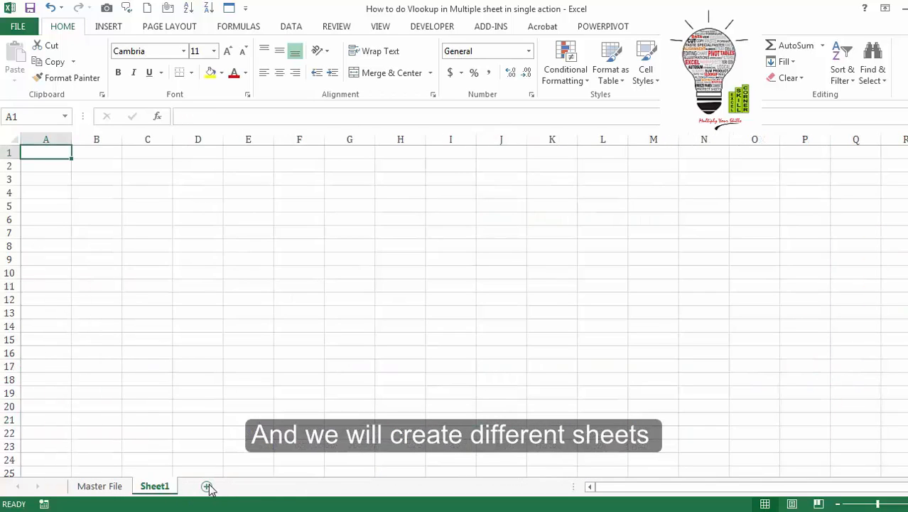
{"action": "left_click", "coordinate": [248, 486]}
{"action": "left_click", "coordinate": [282, 487]}
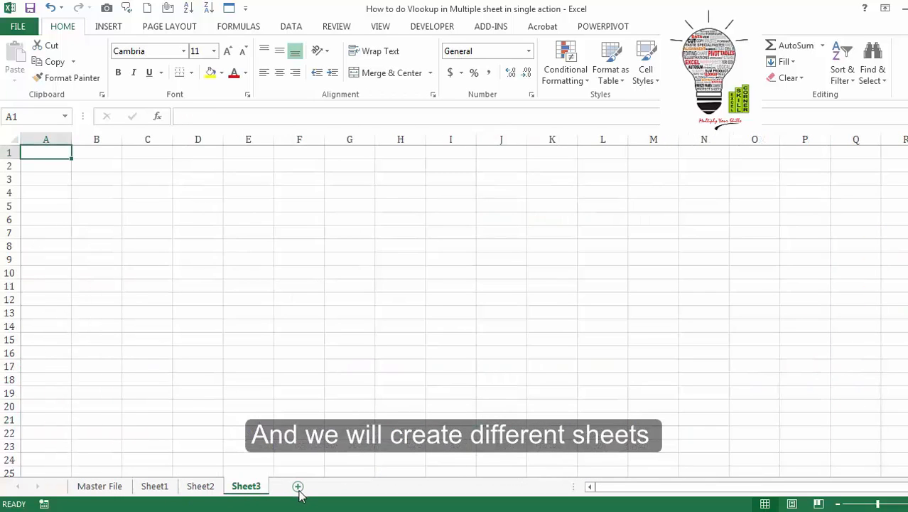
{"action": "left_click", "coordinate": [298, 487]}
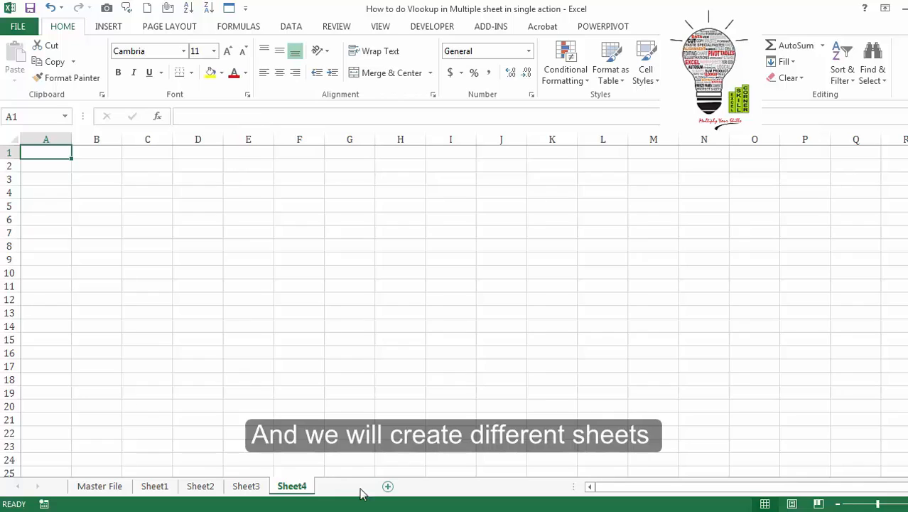
{"action": "left_click", "coordinate": [387, 486]}
{"action": "left_click", "coordinate": [391, 486]}
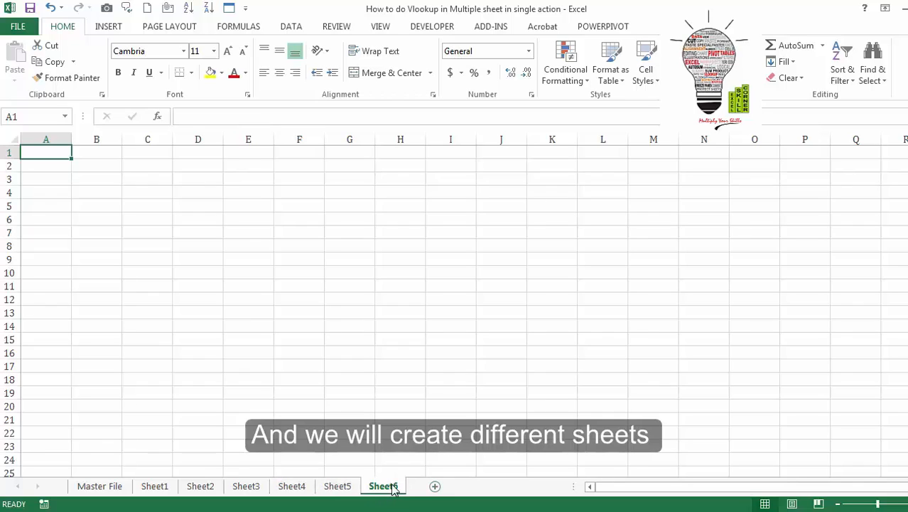
{"action": "left_click", "coordinate": [436, 486]}
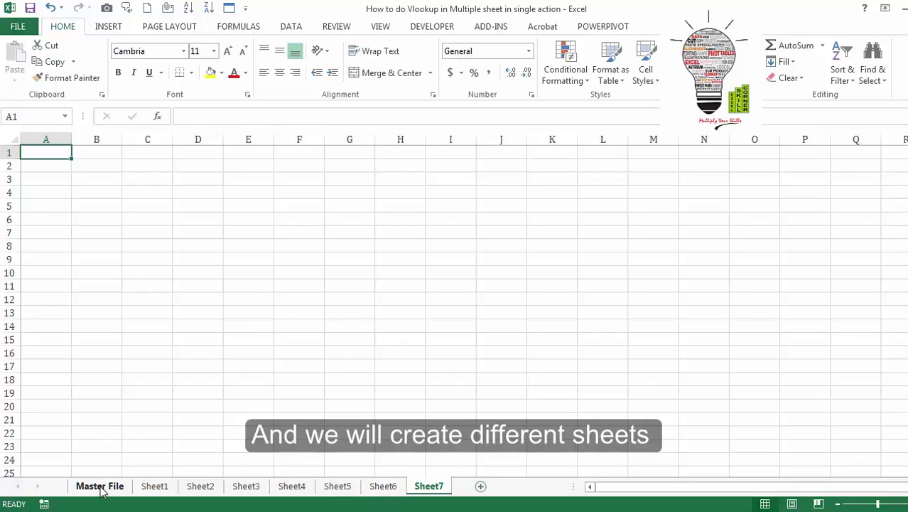
- Rename Sheet1 as PF CONTRIBUTION FROM EMPLOYEE, using the header copied from cell I1 of Master File
{"action": "left_click", "coordinate": [102, 489]}
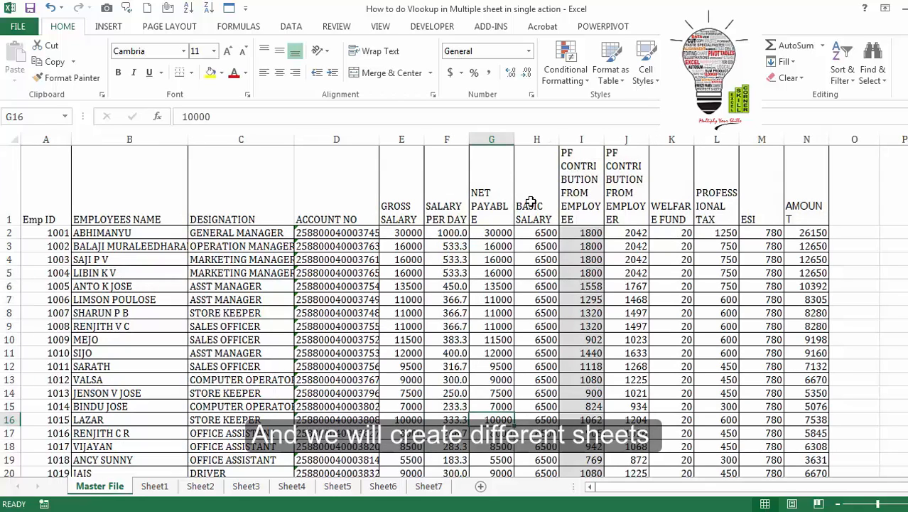
{"action": "left_click", "coordinate": [531, 202]}
{"action": "left_click", "coordinate": [577, 187]}
{"action": "key", "text": "ctrl+c"}
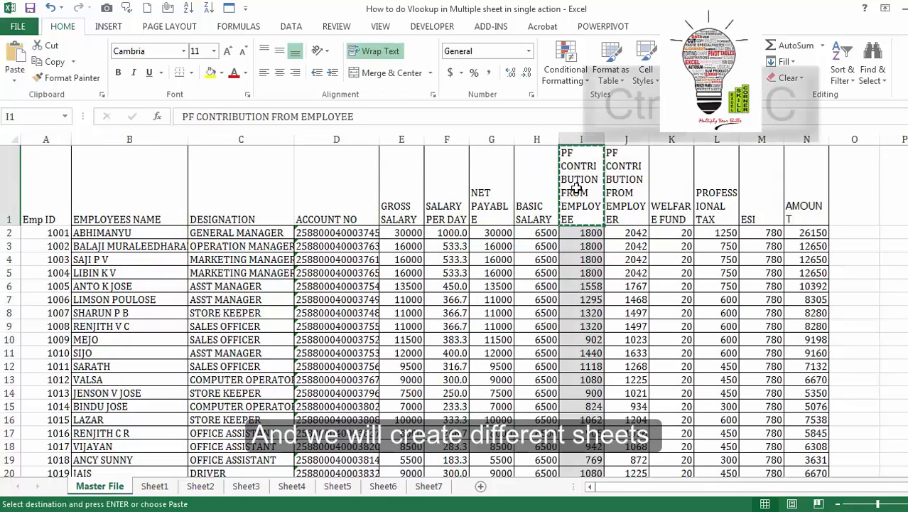
{"action": "left_click", "coordinate": [156, 486]}
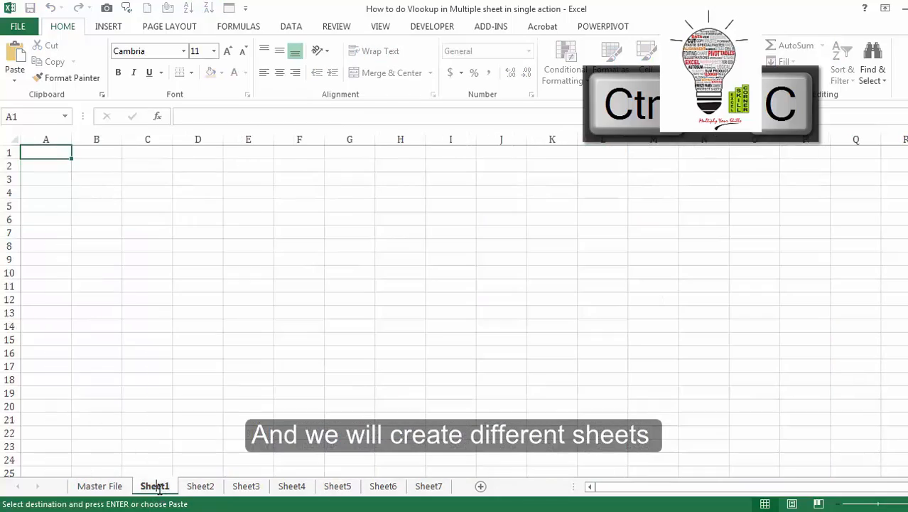
{"action": "double_click", "coordinate": [155, 487]}
{"action": "key", "text": "ctrl+v"}
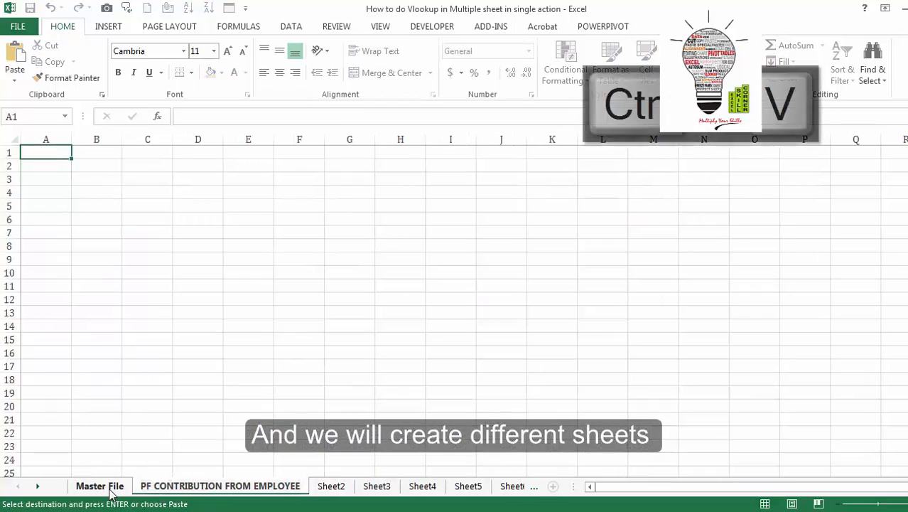
- Rename Sheet2 as PF CONTRIBUTION FROM EMPLOYER, using the header copied from cell J1 of Master File
{"action": "left_click", "coordinate": [107, 486]}
{"action": "left_click", "coordinate": [613, 203]}
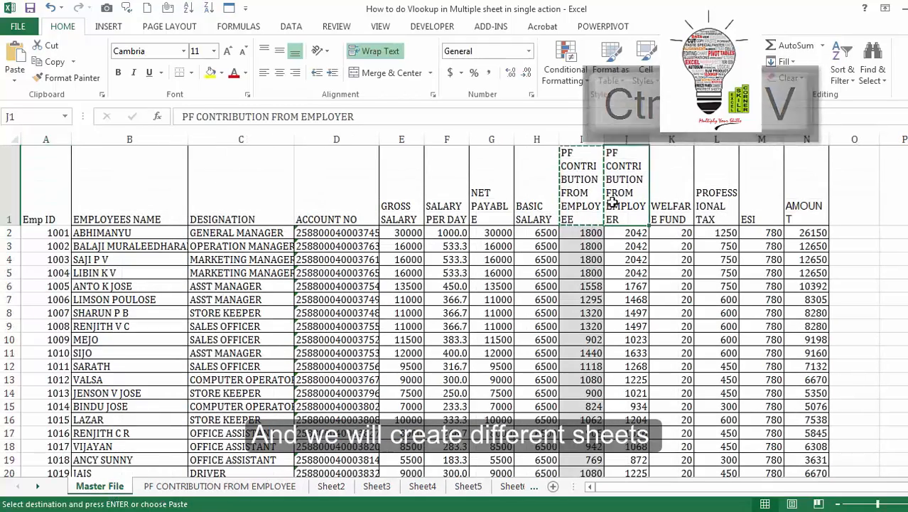
{"action": "key", "text": "ctrl+c"}
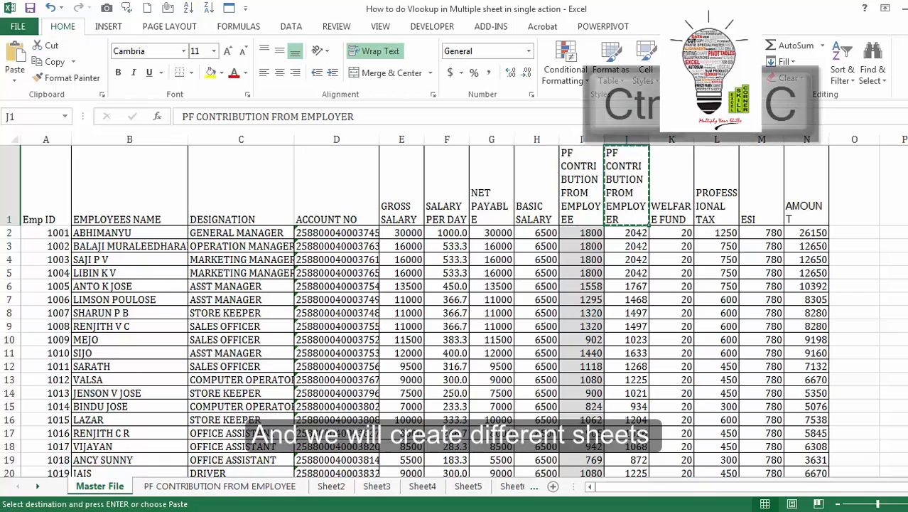
{"action": "double_click", "coordinate": [332, 486]}
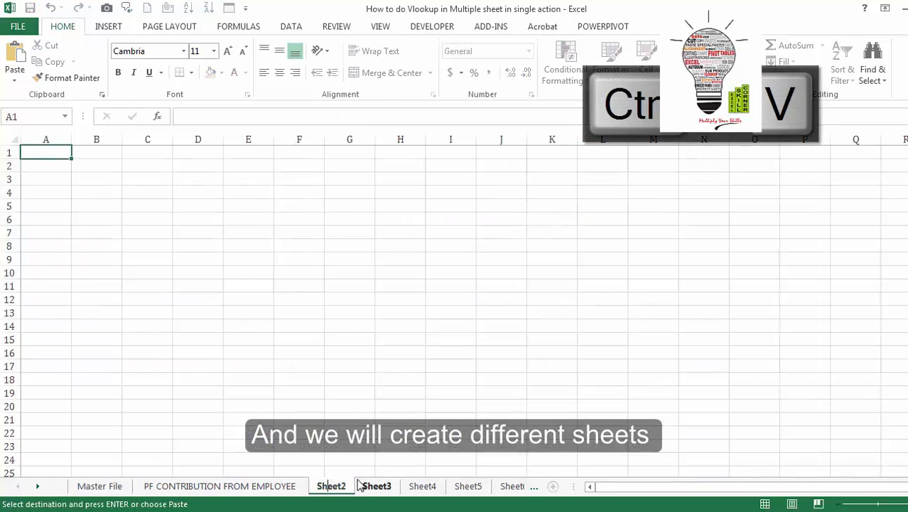
{"action": "key", "text": "Return"}
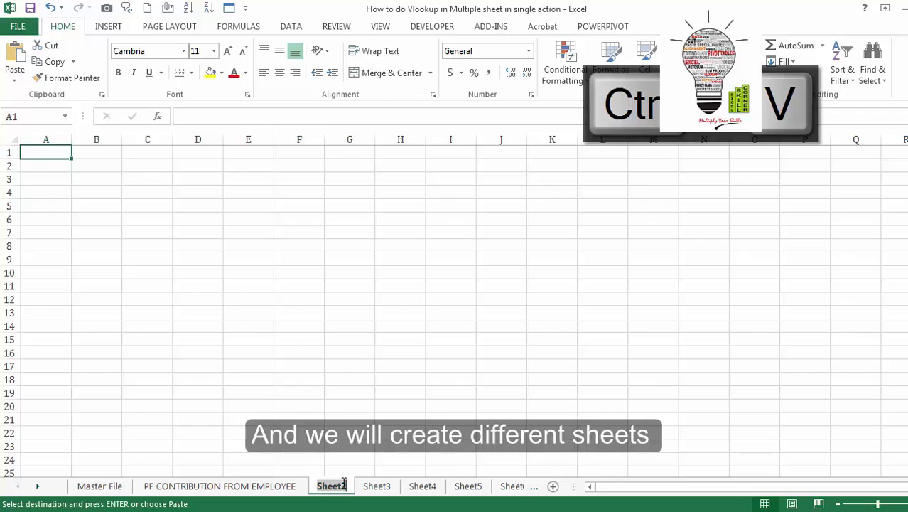
{"action": "double_click", "coordinate": [344, 485]}
{"action": "key", "text": "ctrl+v"}
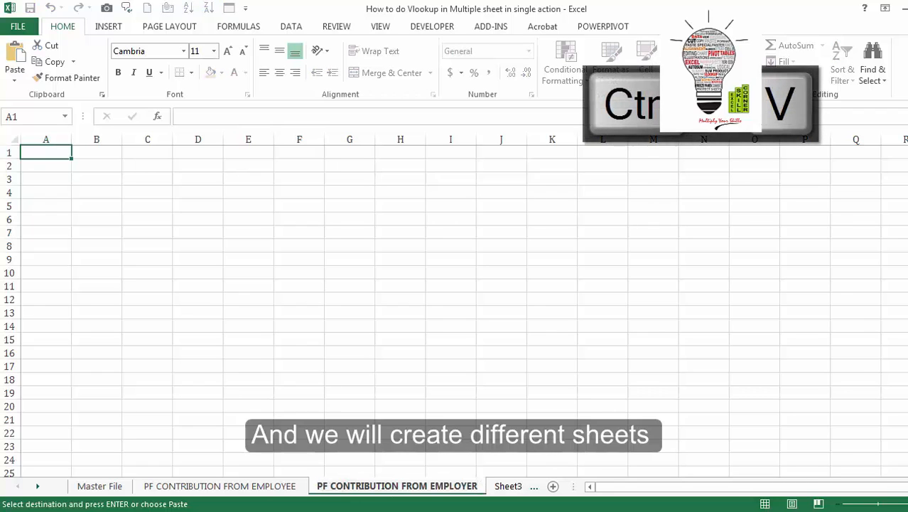
- Rename Sheet3 as WELFARE FUND, using the header copied from cell K1 of Master File
{"action": "left_click", "coordinate": [83, 487]}
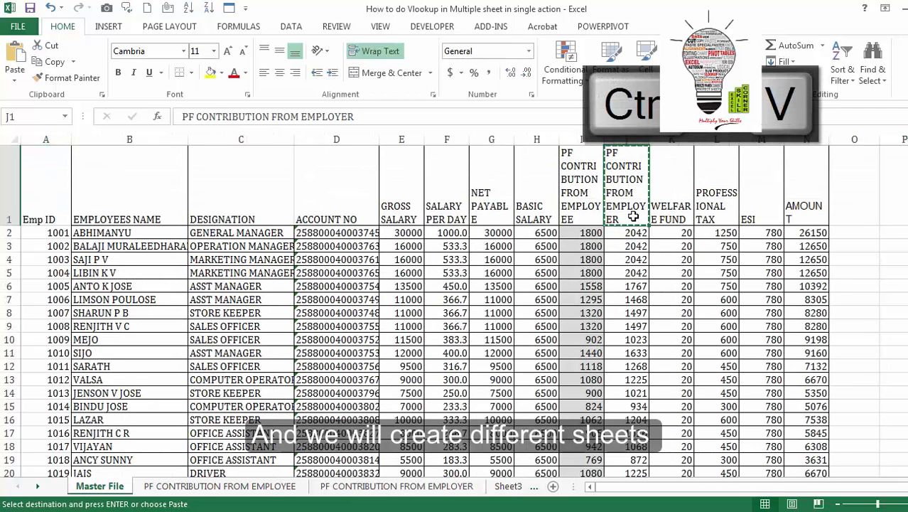
{"action": "left_click", "coordinate": [668, 192]}
{"action": "key", "text": "ctrl+c"}
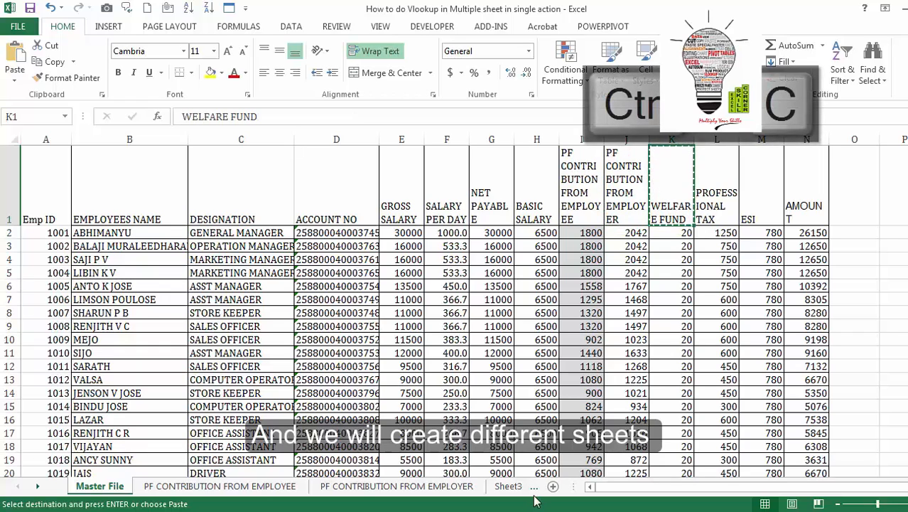
{"action": "left_click", "coordinate": [505, 486]}
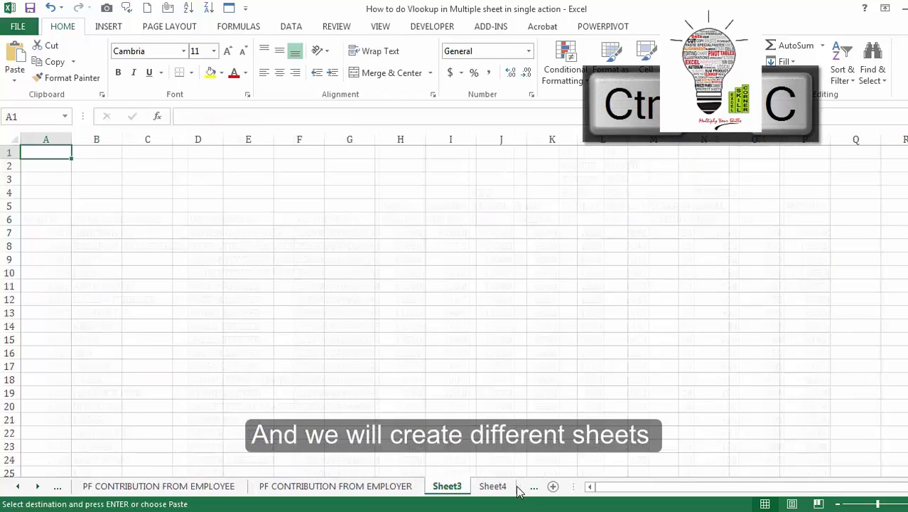
{"action": "double_click", "coordinate": [442, 486]}
{"action": "key", "text": "ctrl+v"}
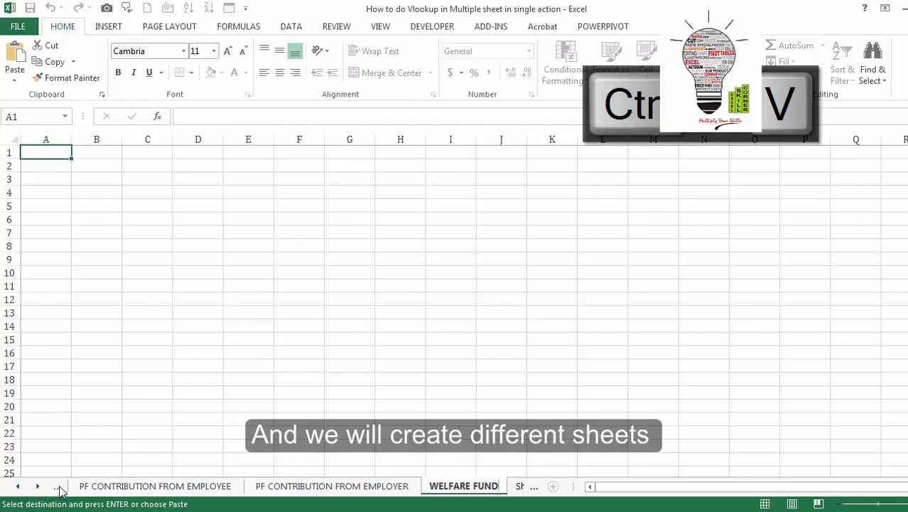
- Rename Sheet4 as PROFESSIONAL TAX, using the header copied from cell L1 of Master File
{"action": "left_click", "coordinate": [59, 486]}
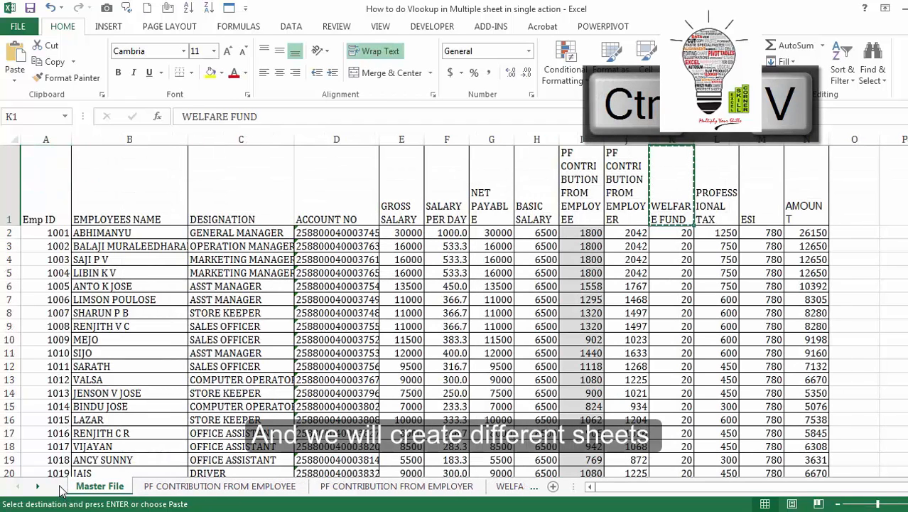
{"action": "left_click", "coordinate": [707, 191]}
{"action": "key", "text": "ctrl+c"}
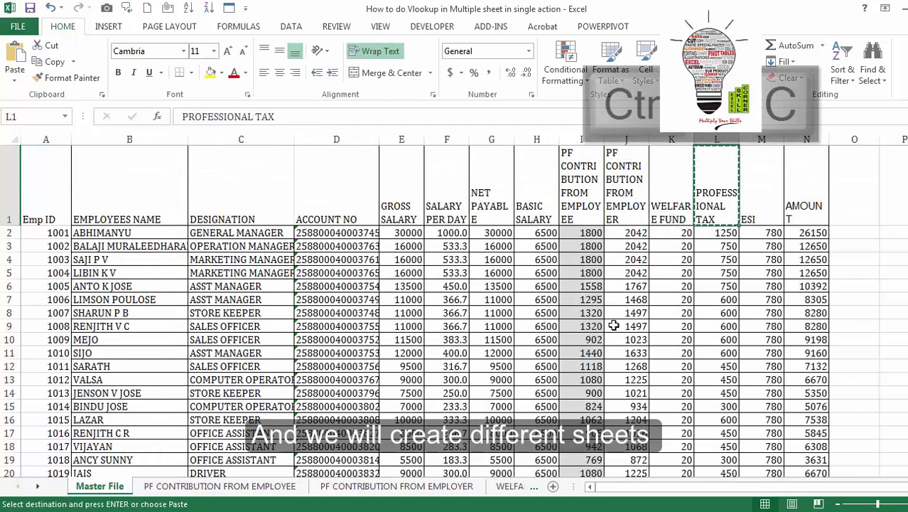
{"action": "left_click", "coordinate": [538, 488]}
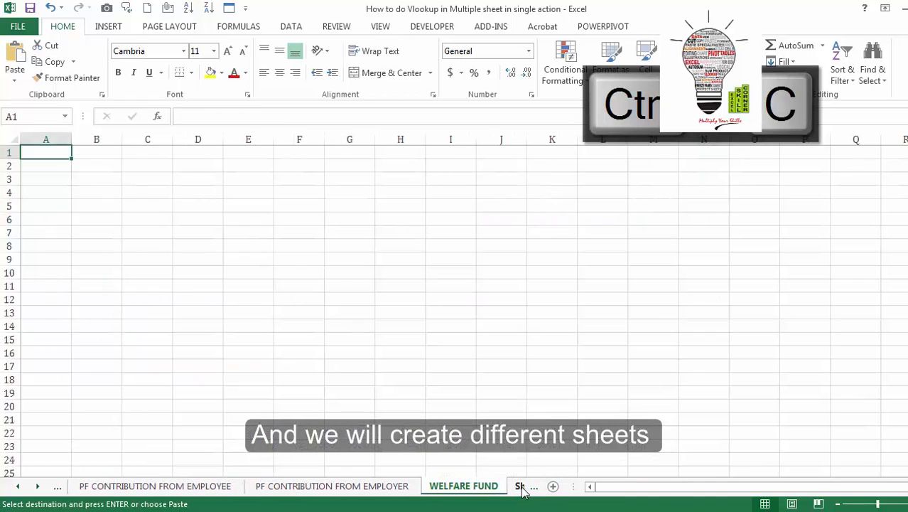
{"action": "left_click", "coordinate": [519, 486]}
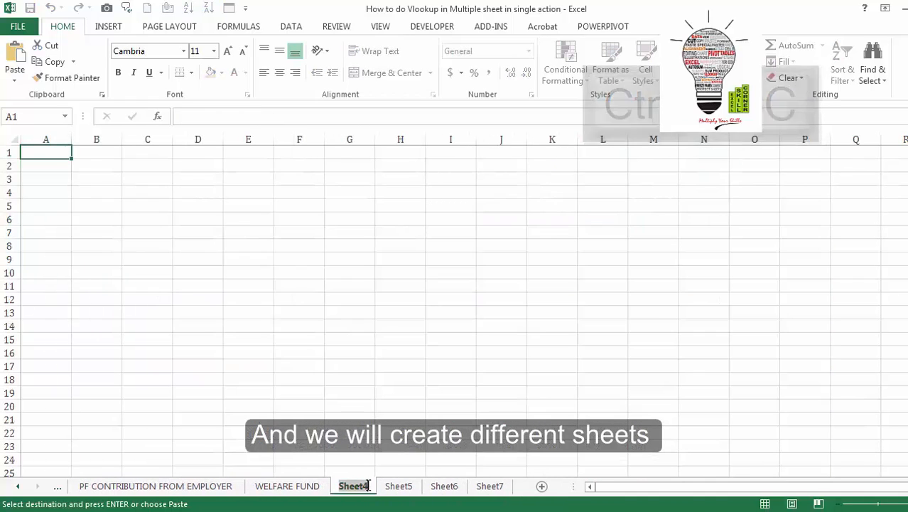
{"action": "key", "text": "ctrl+v"}
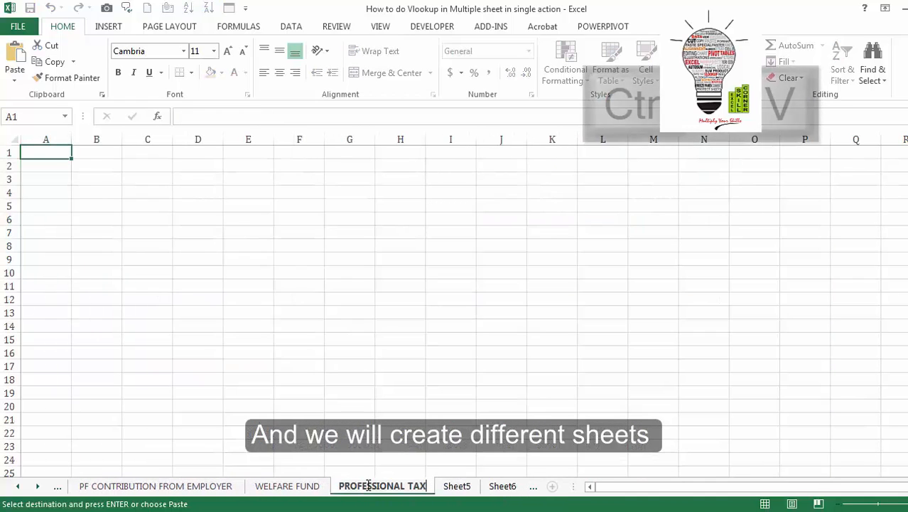
- Rename Sheet5 as ESI, using the header copied from cell M1 of Master File
{"action": "left_click", "coordinate": [58, 486]}
{"action": "left_click", "coordinate": [59, 486]}
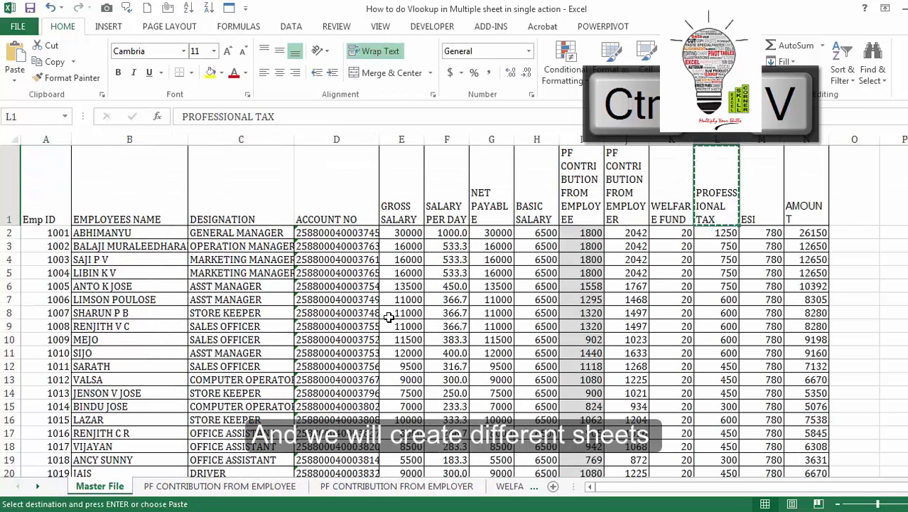
{"action": "left_click", "coordinate": [751, 211]}
{"action": "key", "text": "ctrl+c"}
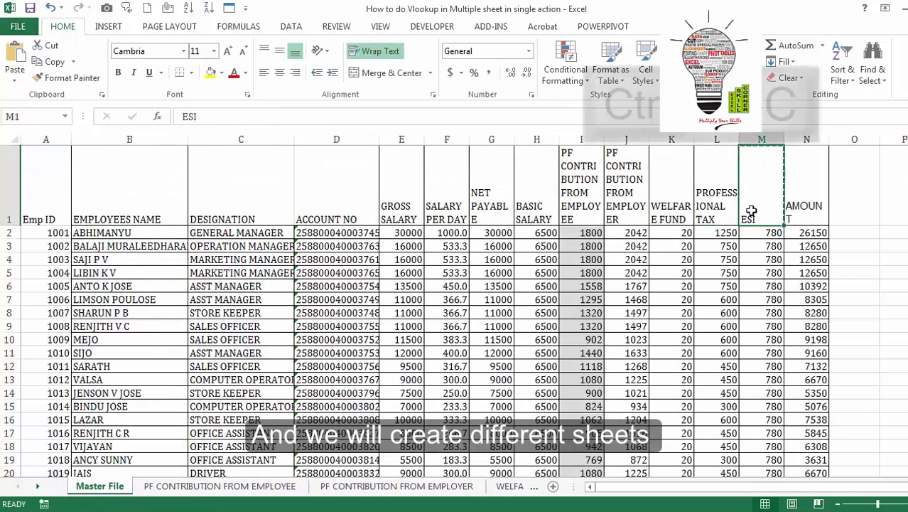
{"action": "left_click", "coordinate": [510, 486]}
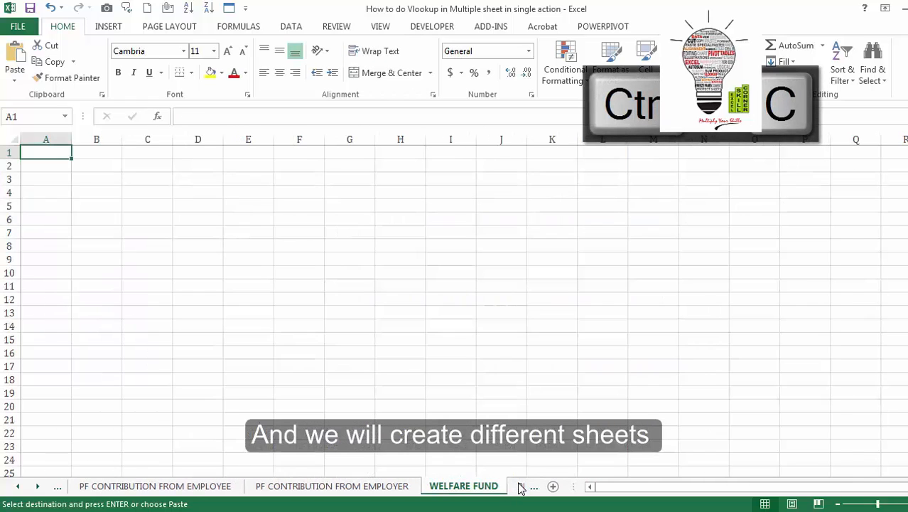
{"action": "left_click", "coordinate": [521, 486]}
{"action": "left_click", "coordinate": [455, 486]}
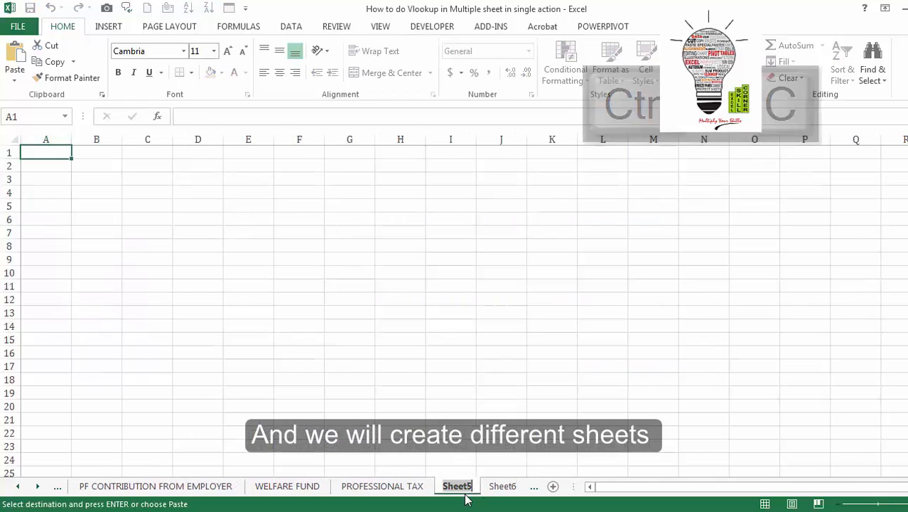
{"action": "key", "text": "ctrl+v"}
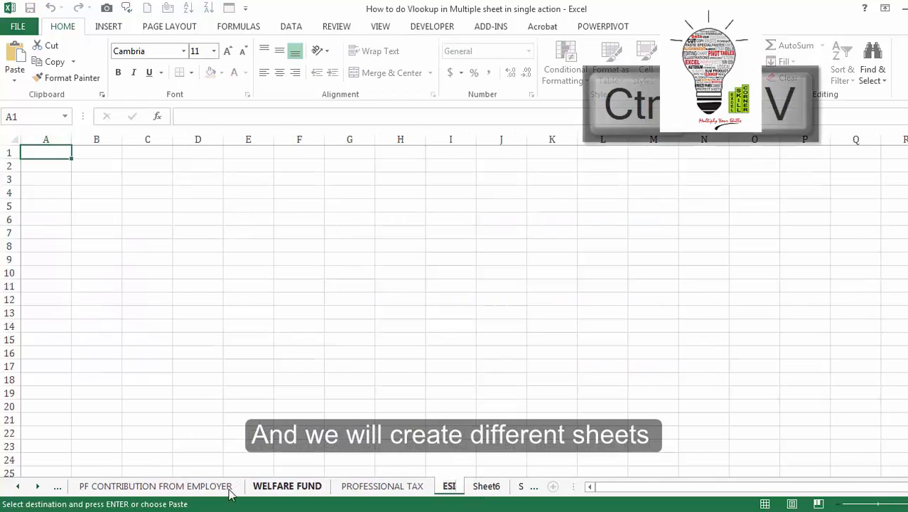
- Rename Sheet6 as AMOUNT, using the header copied from cell N1 of Master File
{"action": "left_click", "coordinate": [43, 489]}
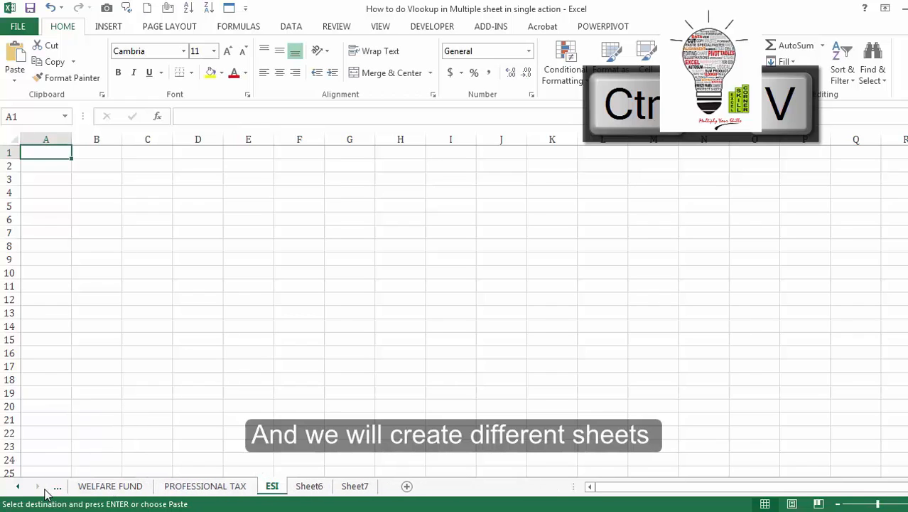
{"action": "left_click", "coordinate": [17, 487], "text": "ctrl"}
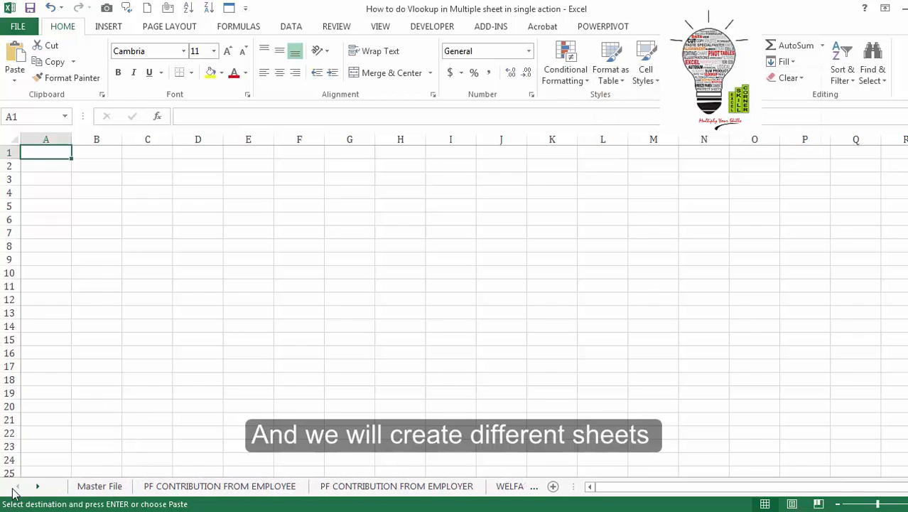
{"action": "left_click", "coordinate": [99, 486]}
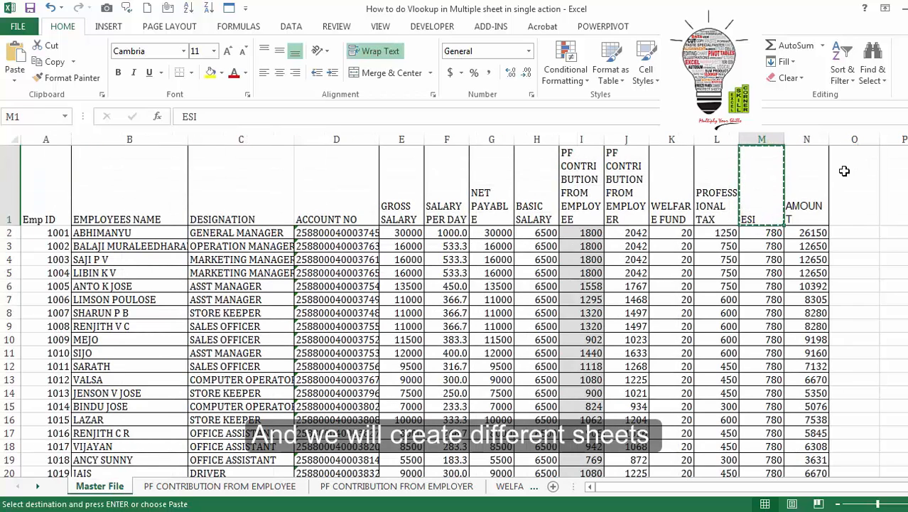
{"action": "left_click", "coordinate": [820, 197]}
{"action": "key", "text": "ctrl+c"}
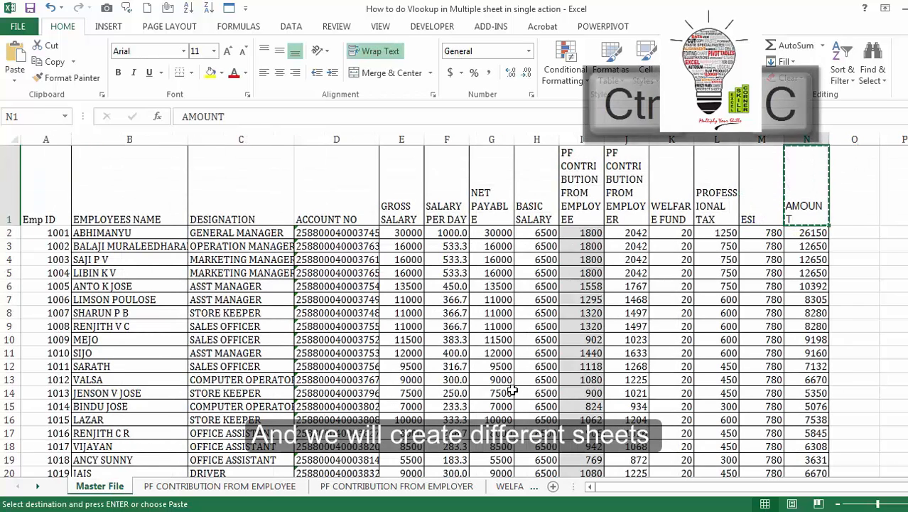
{"action": "left_click", "coordinate": [536, 489]}
{"action": "left_click", "coordinate": [536, 489]}
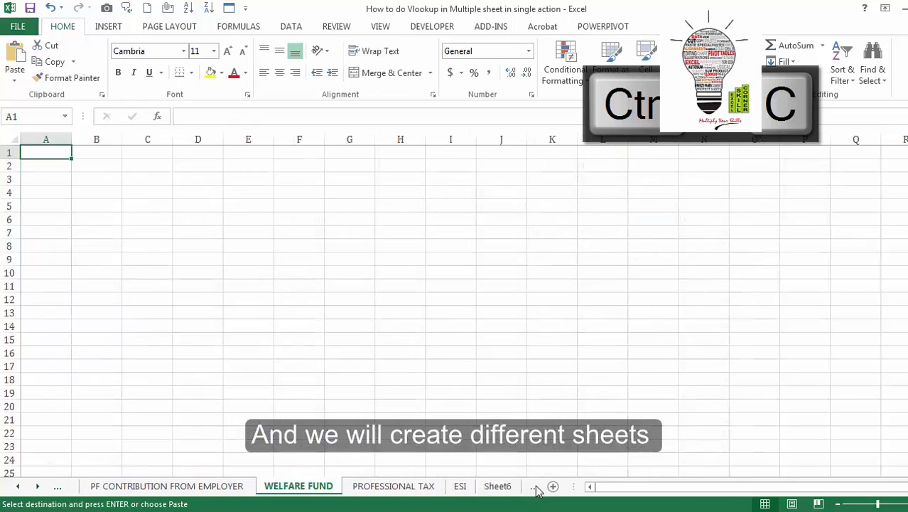
{"action": "left_click", "coordinate": [488, 486]}
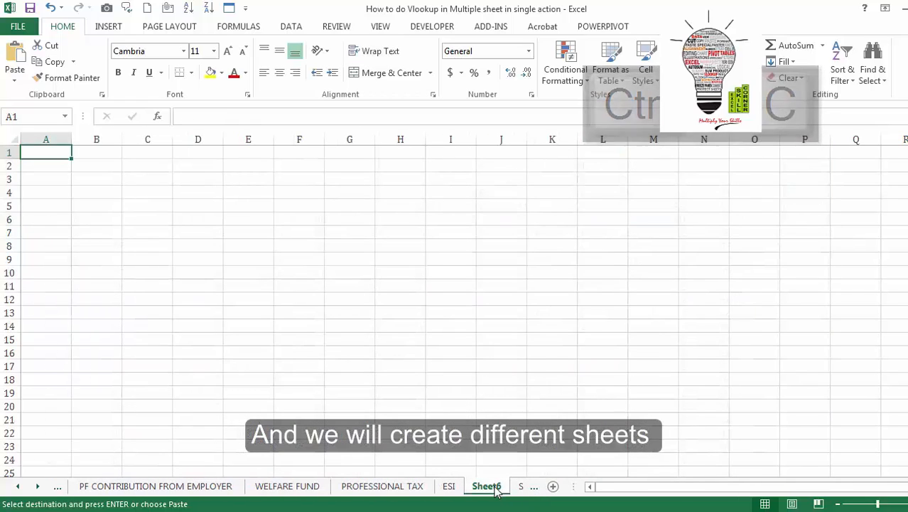
{"action": "left_click", "coordinate": [519, 488]}
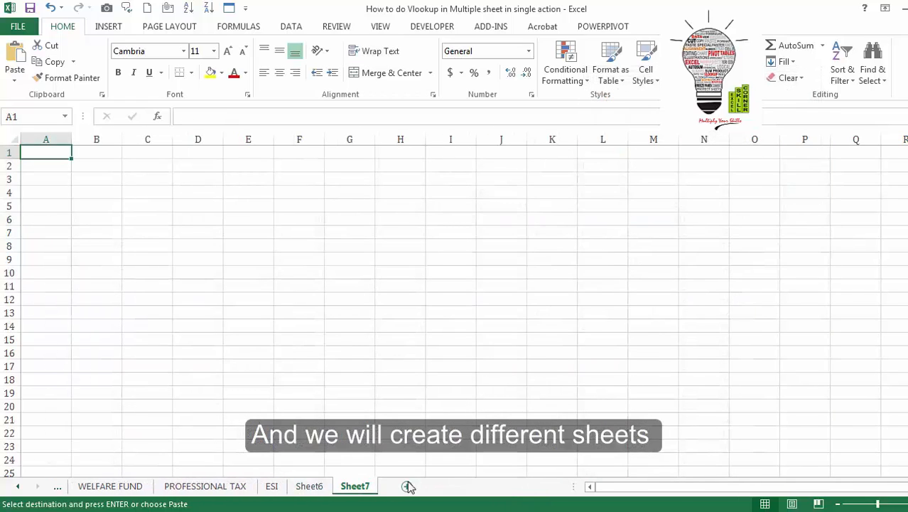
{"action": "left_click", "coordinate": [310, 486]}
{"action": "double_click", "coordinate": [310, 486]}
{"action": "key", "text": "ctrl+v"}
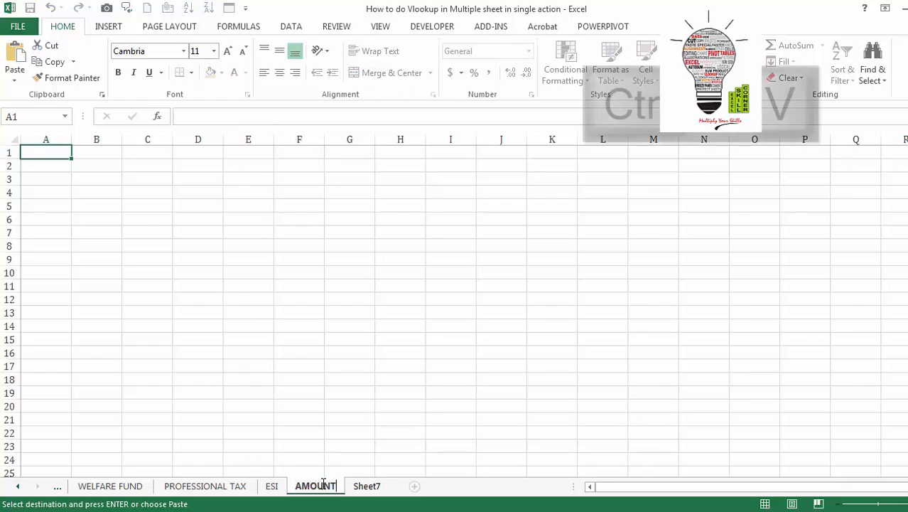
{"action": "left_click", "coordinate": [273, 487]}
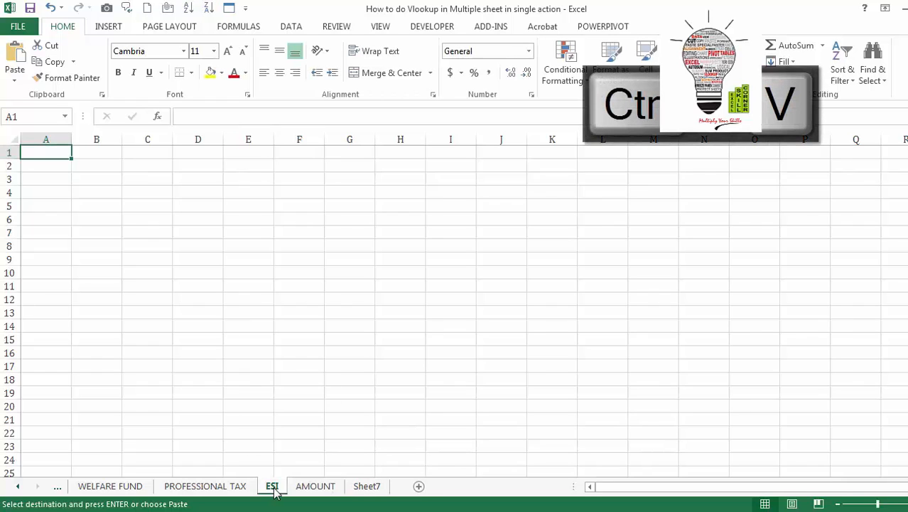
- Copy the Emp ID, EMPLOYEES NAME and DESIGNATION columns, range A1:C38, from Master File
{"action": "left_click", "coordinate": [16, 487]}
{"action": "double_click", "coordinate": [16, 488]}
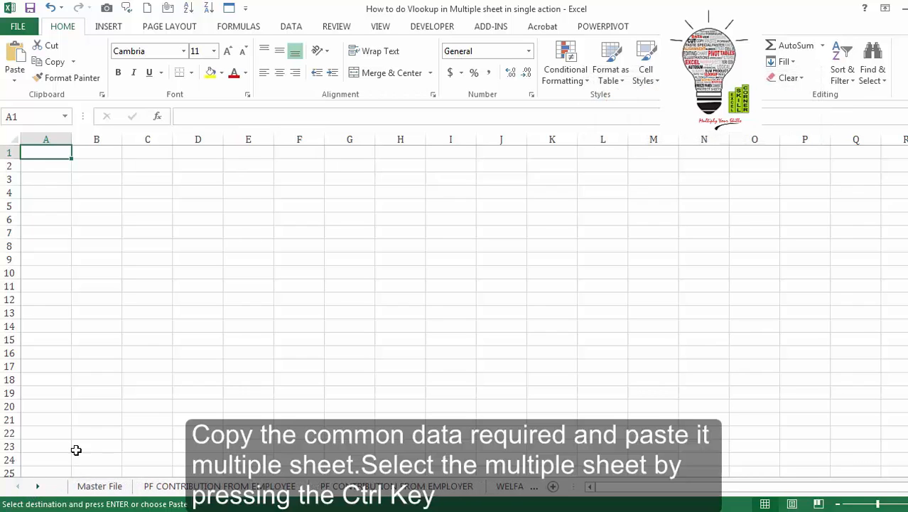
{"action": "left_click", "coordinate": [113, 486]}
{"action": "left_click", "coordinate": [396, 307]}
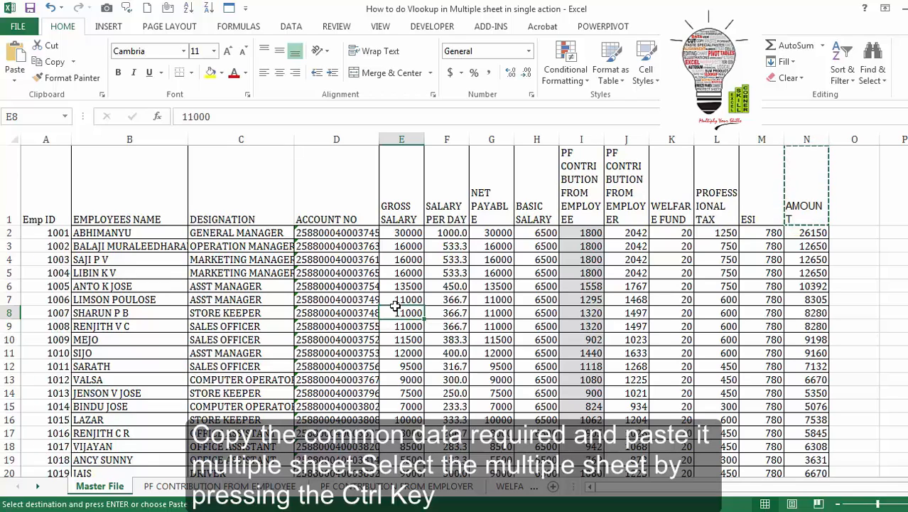
{"action": "left_click", "coordinate": [184, 259]}
{"action": "key", "text": "Up"}
{"action": "key", "text": "Up"}
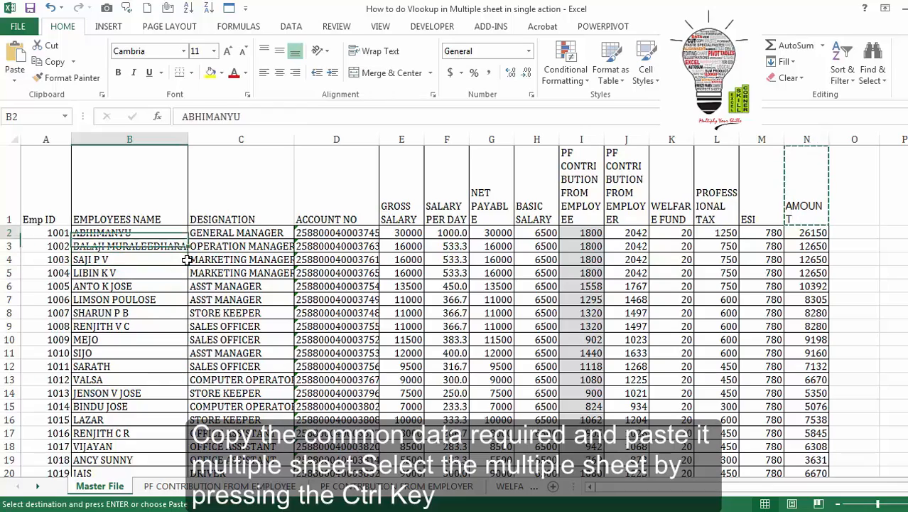
{"action": "key", "text": "Left"}
{"action": "key", "text": "Up"}
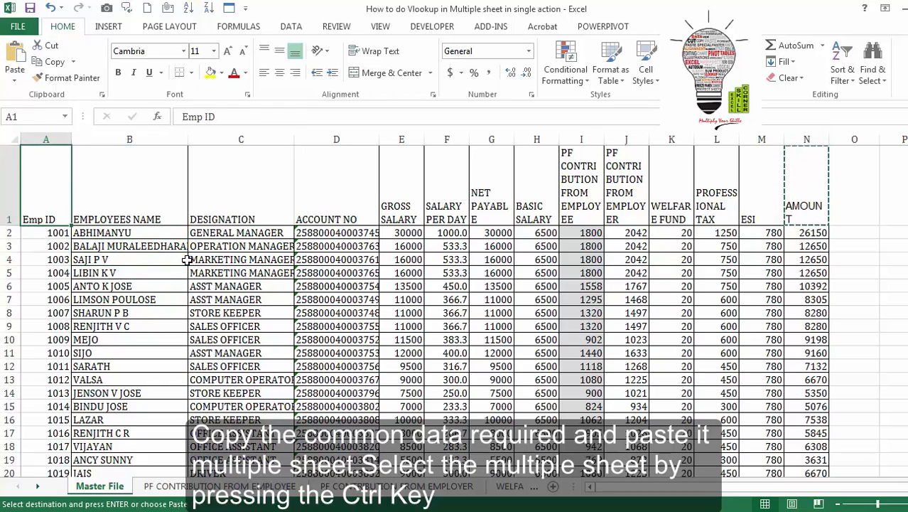
{"action": "key", "text": "shift+Right"}
{"action": "key", "text": "shift+Right"}
{"action": "key", "text": "ctrl+shift+Down"}
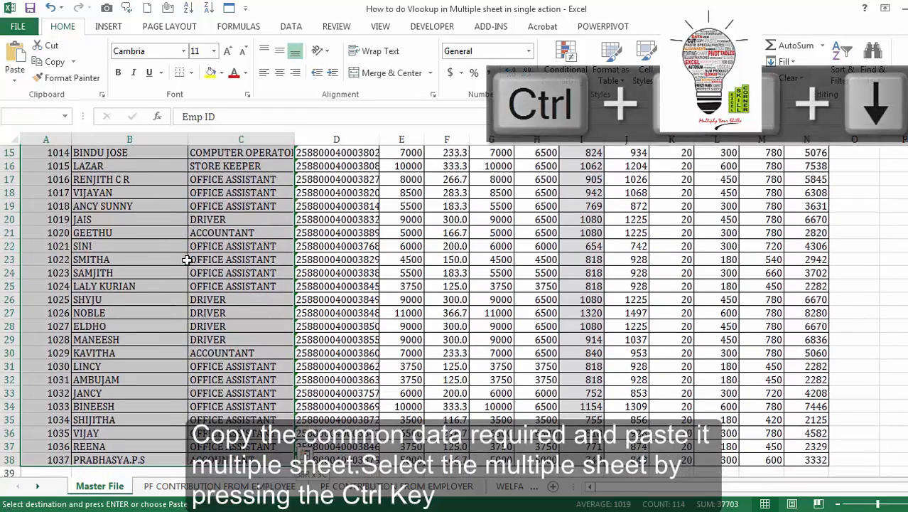
{"action": "key", "text": "ctrl+c"}
- Group the six report sheets from PF CONTRIBUTION FROM EMPLOYEE to AMOUNT and paste the copied employee data starting at cell A5
{"action": "left_click", "coordinate": [217, 485], "text": "ctrl"}
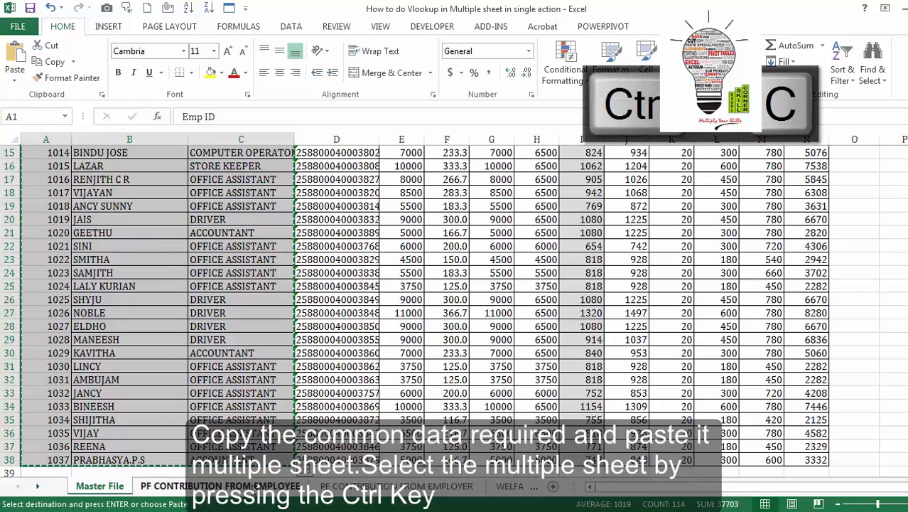
{"action": "left_click", "coordinate": [254, 489]}
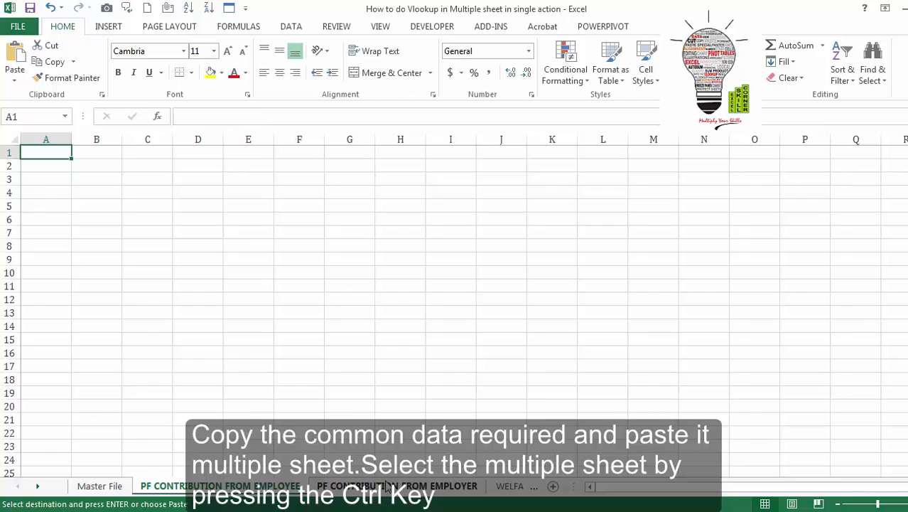
{"action": "left_click", "coordinate": [51, 202]}
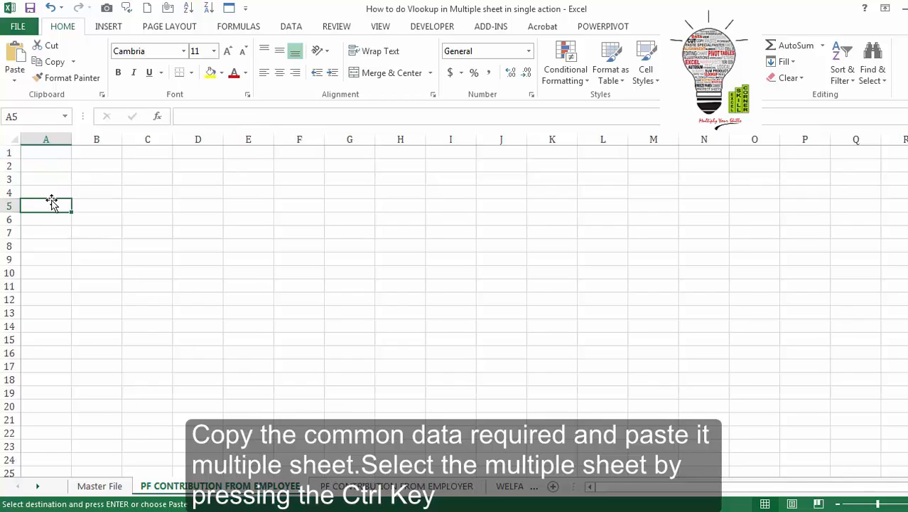
{"action": "left_click", "coordinate": [341, 485], "text": "ctrl"}
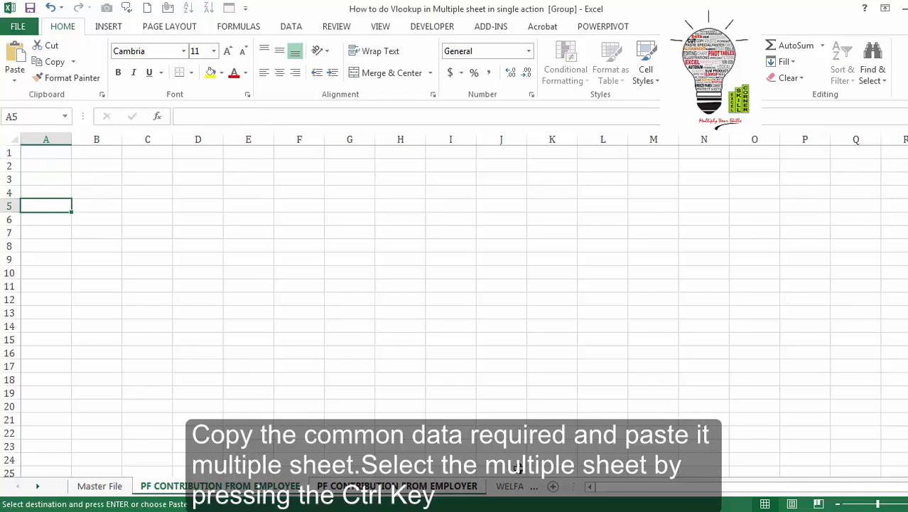
{"action": "left_click", "coordinate": [513, 486], "text": "ctrl"}
{"action": "left_click", "coordinate": [525, 488], "text": "ctrl"}
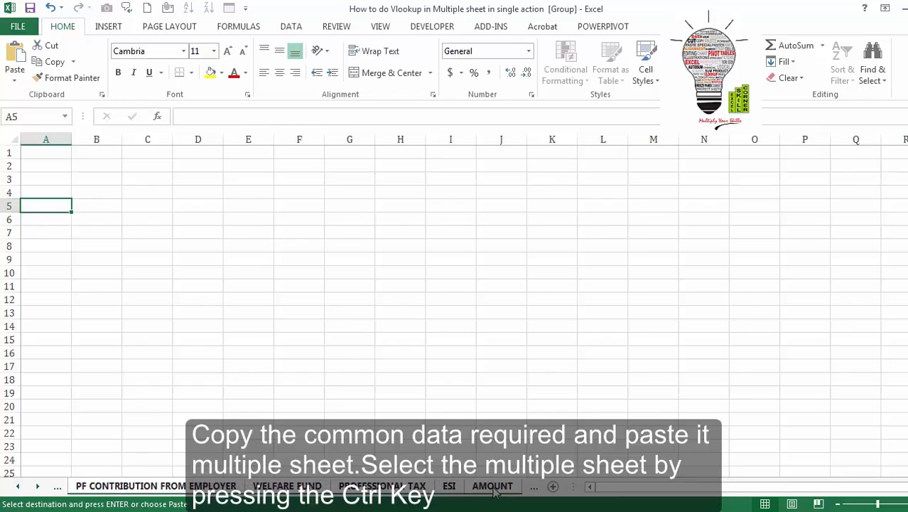
{"action": "key", "text": "ctrl+v"}
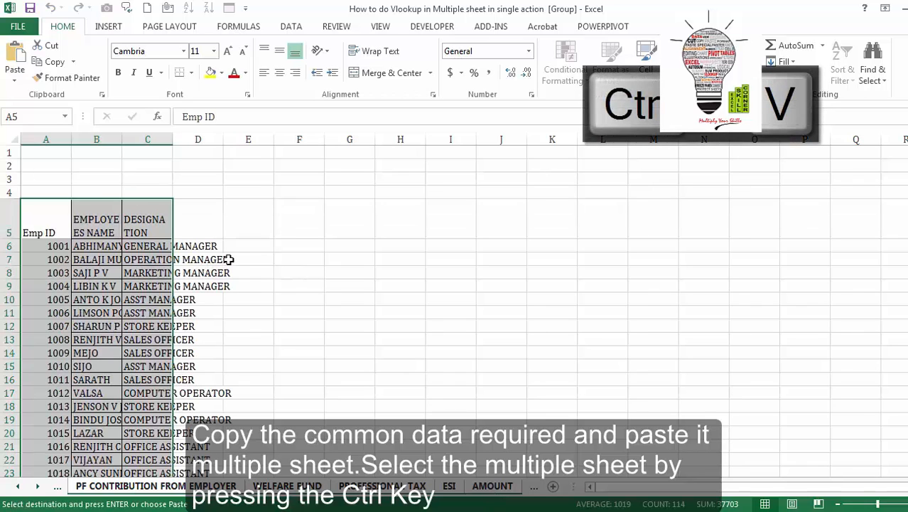
- AutoFit columns C and B on the grouped report sheets and enter the header Amount in cell D5
{"action": "double_click", "coordinate": [174, 142]}
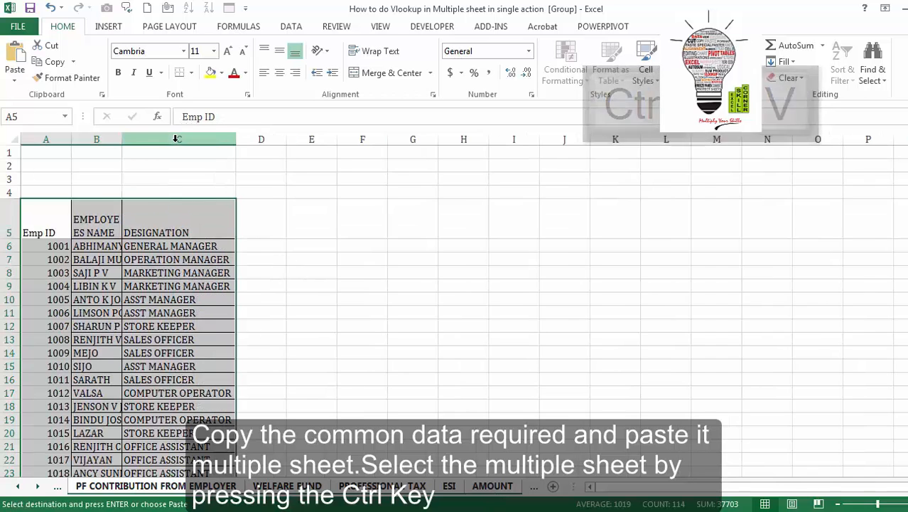
{"action": "double_click", "coordinate": [123, 140]}
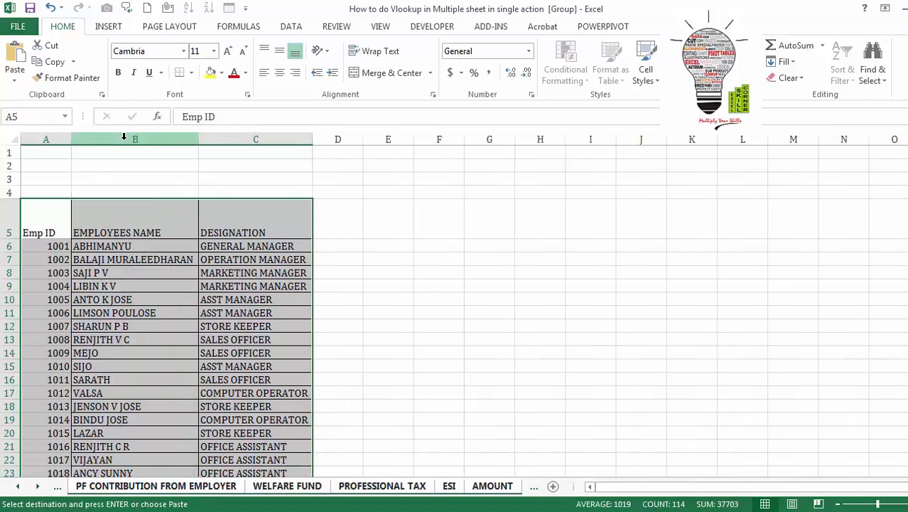
{"action": "left_click", "coordinate": [354, 221]}
{"action": "type", "text": "Amount"}
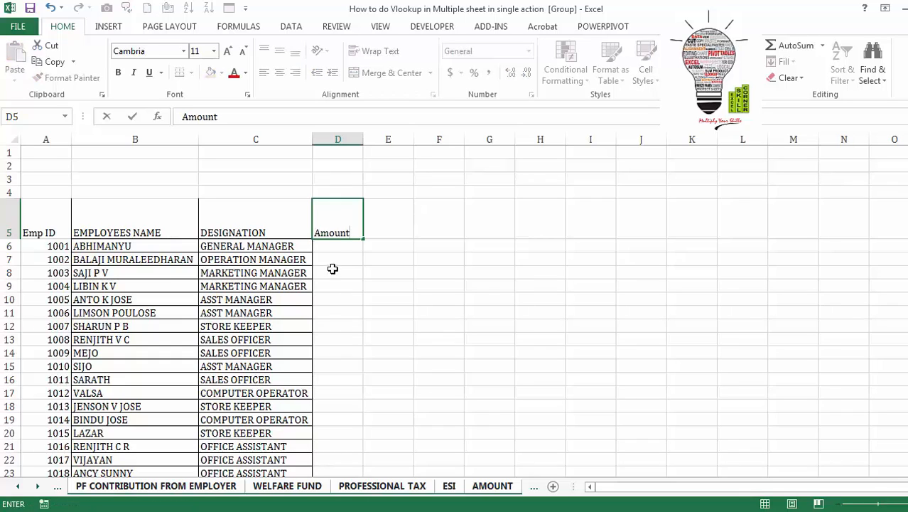
- Start a VLOOKUP formula in cell D6 of the grouped report sheets with the absolute lookup value $A$6:$A$42
{"action": "left_click", "coordinate": [342, 251]}
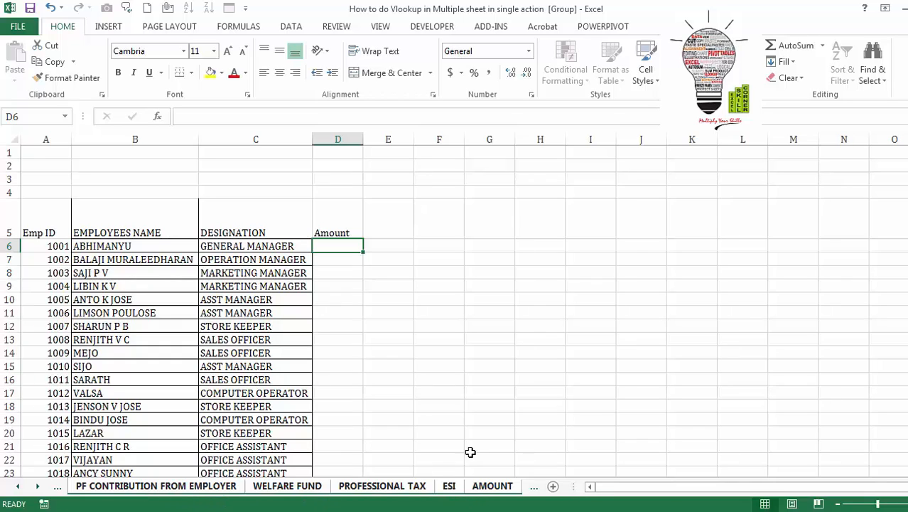
{"action": "type", "text": "="}
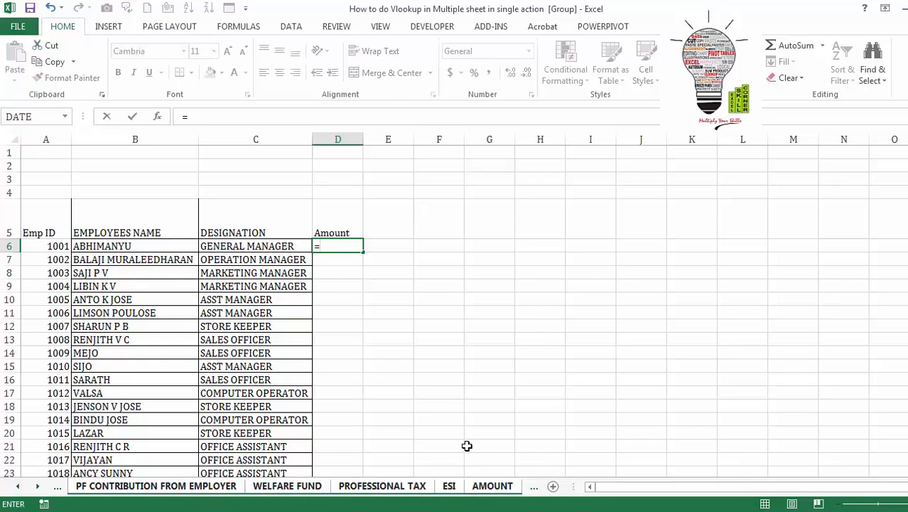
{"action": "type", "text": "vl"}
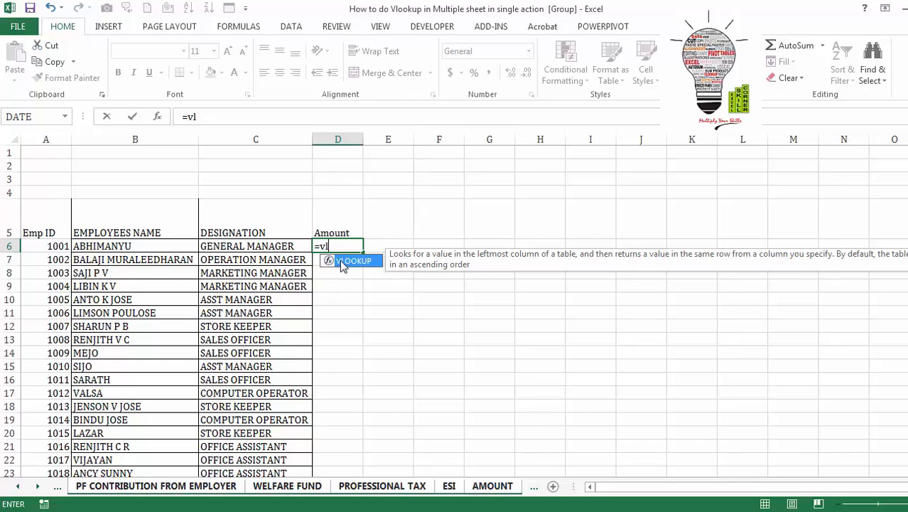
{"action": "double_click", "coordinate": [344, 263]}
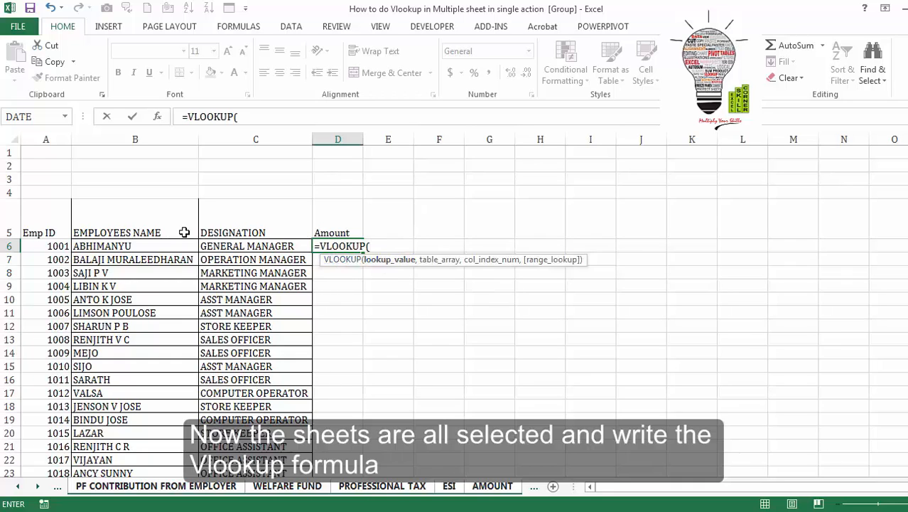
{"action": "left_click", "coordinate": [67, 246]}
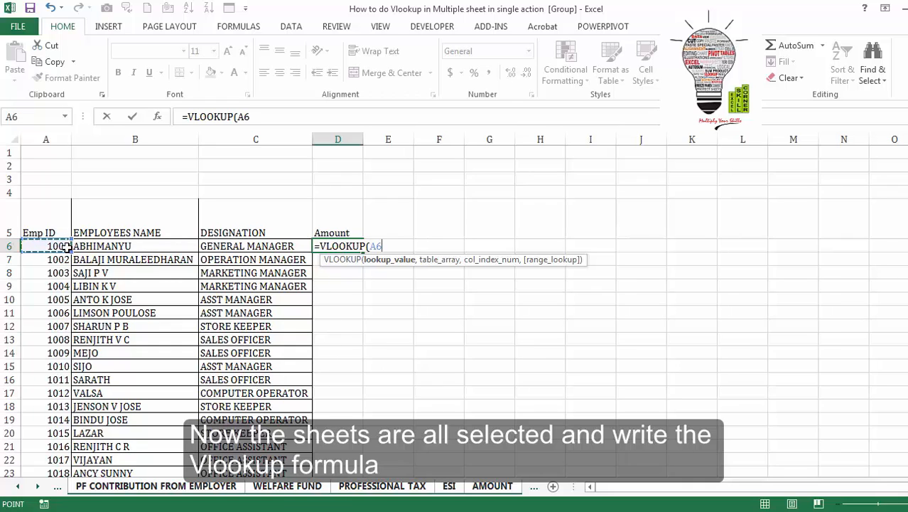
{"action": "key", "text": "ctrl+shift+Down"}
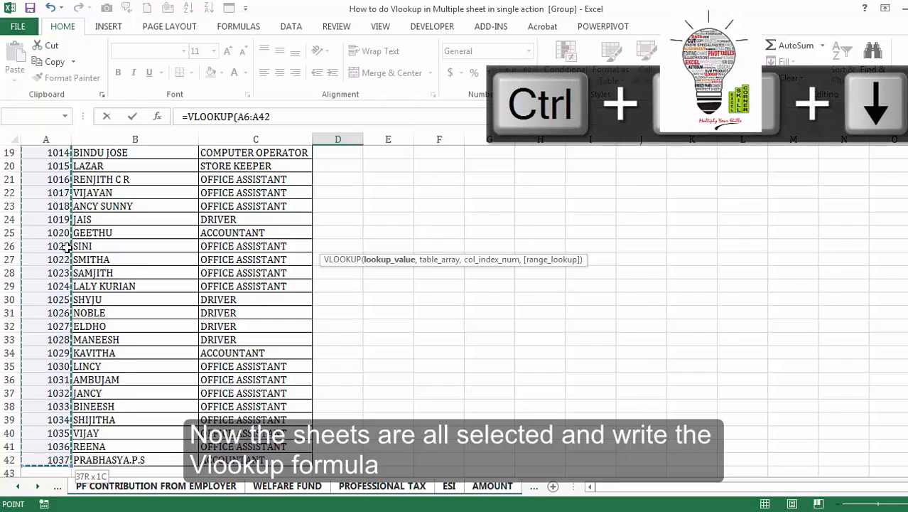
{"action": "key", "text": "F4"}
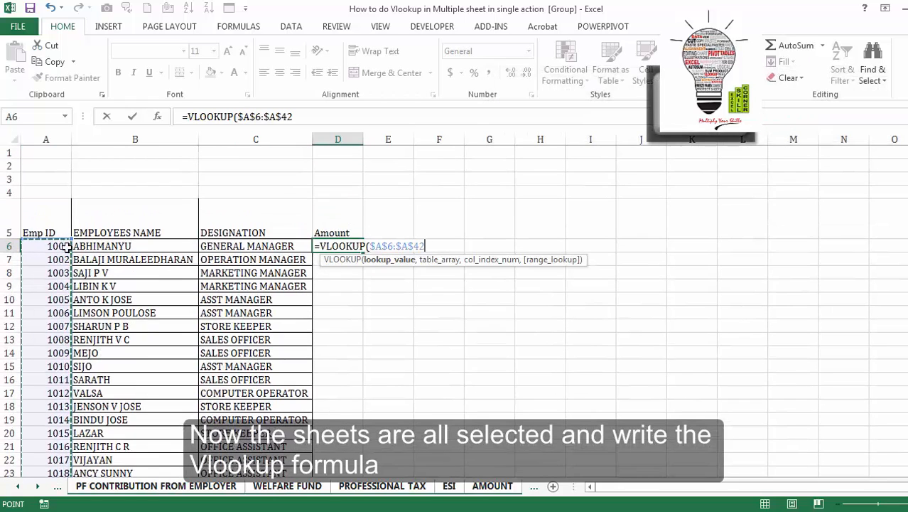
{"action": "type", "text": ","}
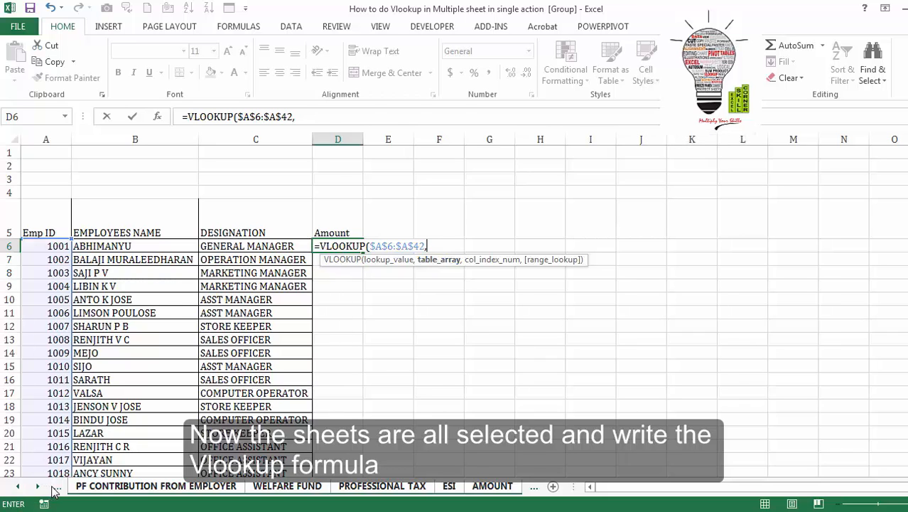
- Set the VLOOKUP table array to the absolute range $A$1:$N$38 on the Master File sheet
{"action": "key", "text": "ctrl+Page_Up"}
{"action": "key", "text": "ctrl+Page_Up"}
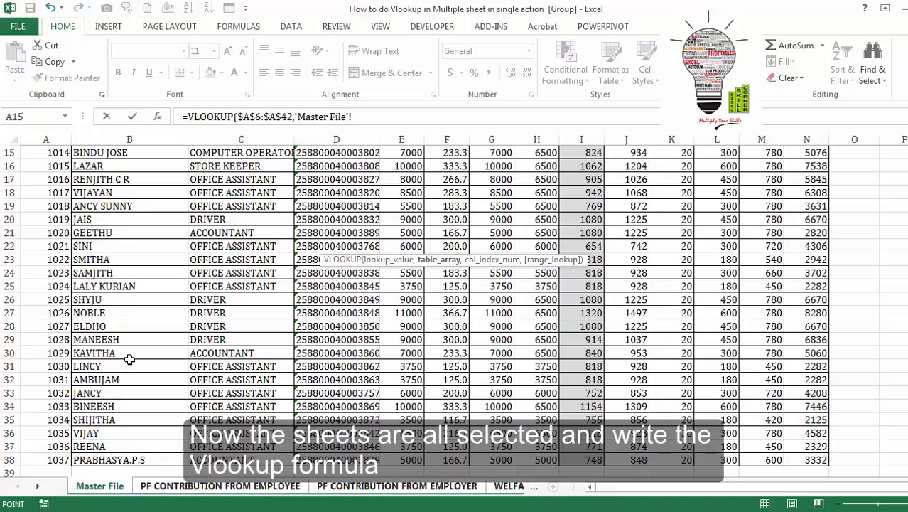
{"action": "left_click", "coordinate": [86, 362]}
{"action": "key", "text": "ctrl+Up"}
{"action": "key", "text": "ctrl+Left"}
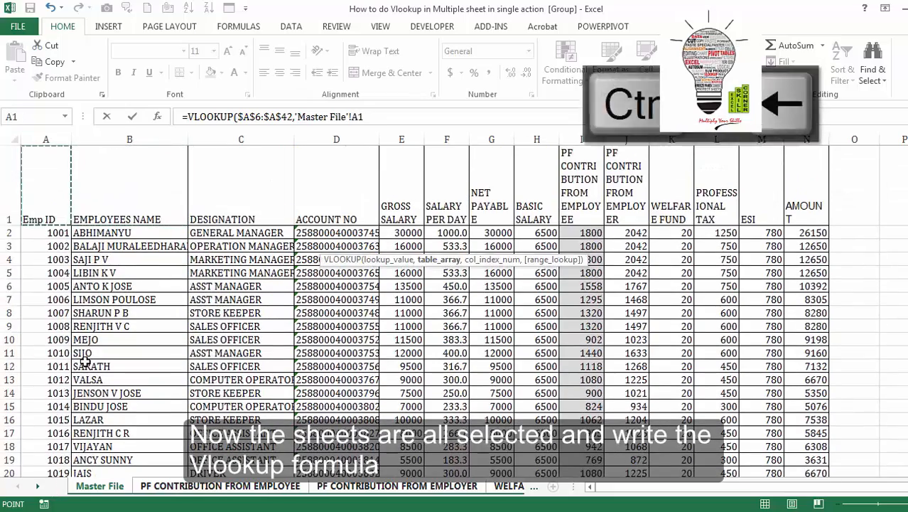
{"action": "key", "text": "ctrl+shift+Right"}
{"action": "key", "text": "ctrl+shift+Down"}
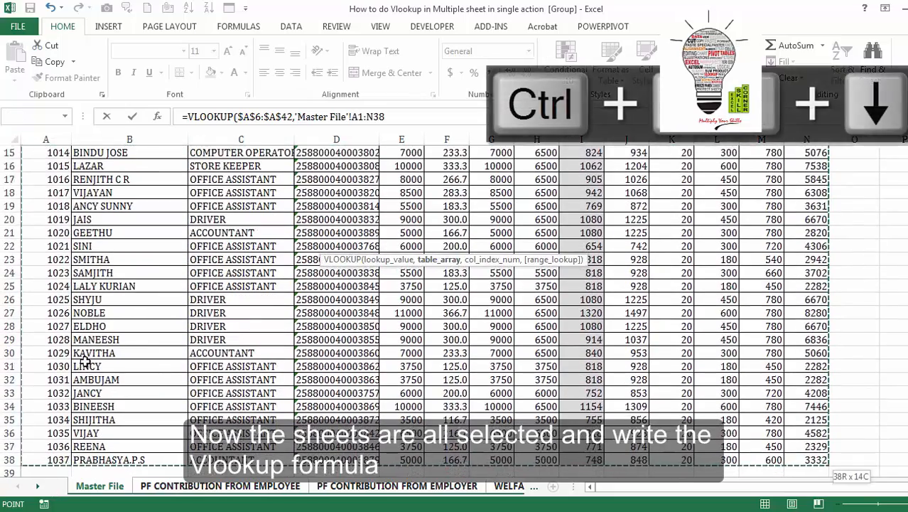
{"action": "key", "text": "F4"}
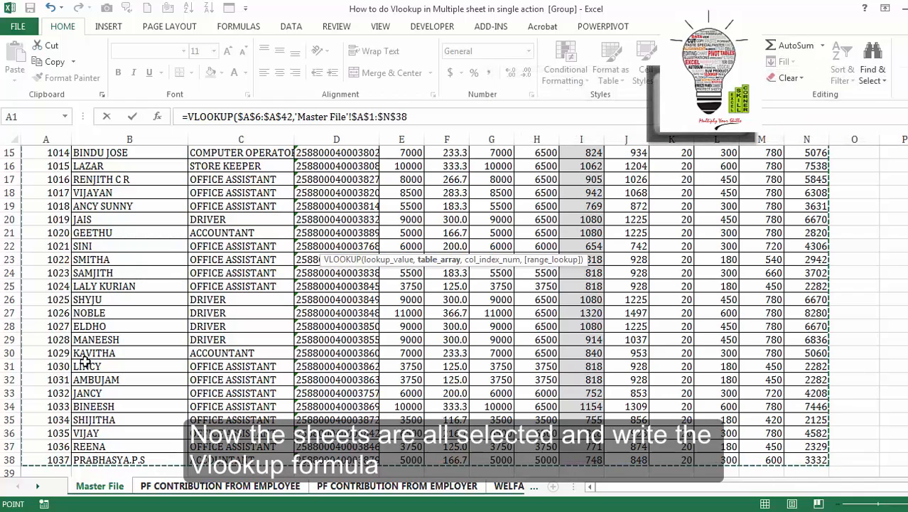
{"action": "type", "text": ","}
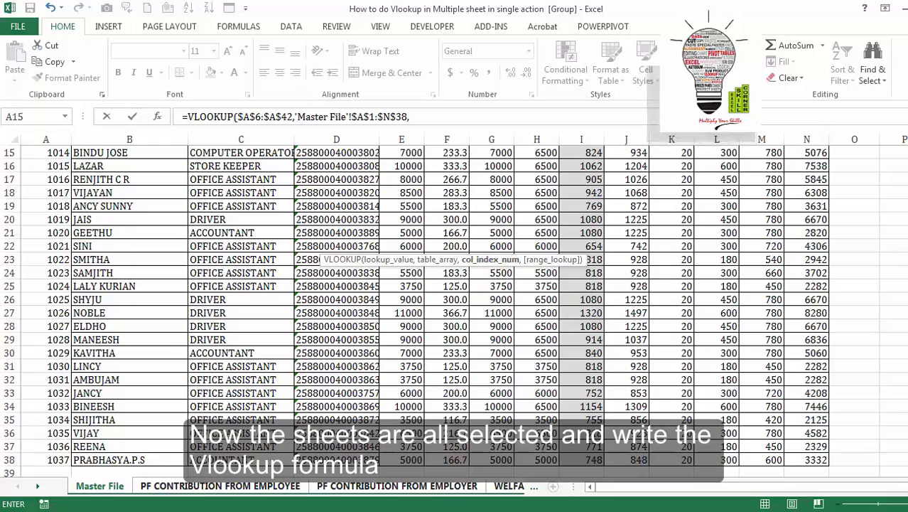
- Complete the VLOOKUP formula with column index number 9 and range lookup 0
{"action": "left_click_drag", "start_coordinate": [907, 289], "coordinate": [907, 279]}
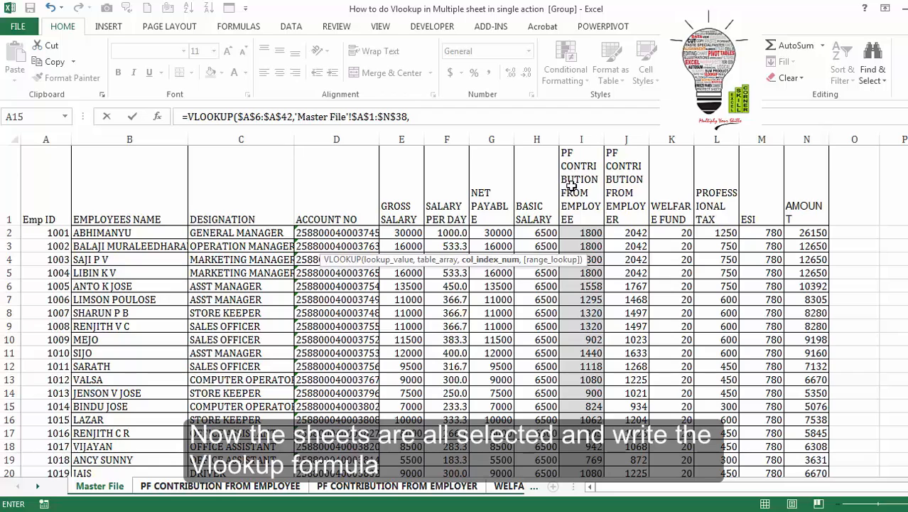
{"action": "left_click", "coordinate": [445, 117]}
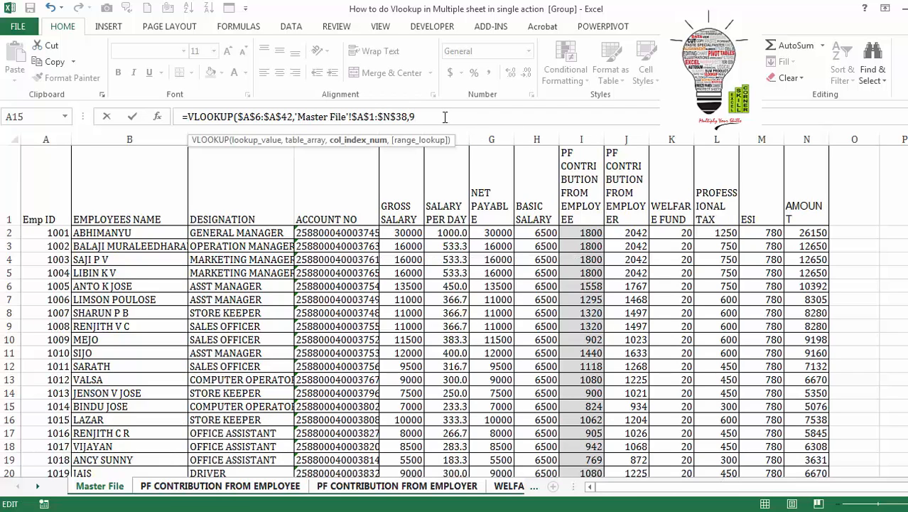
{"action": "type", "text": ",0"}
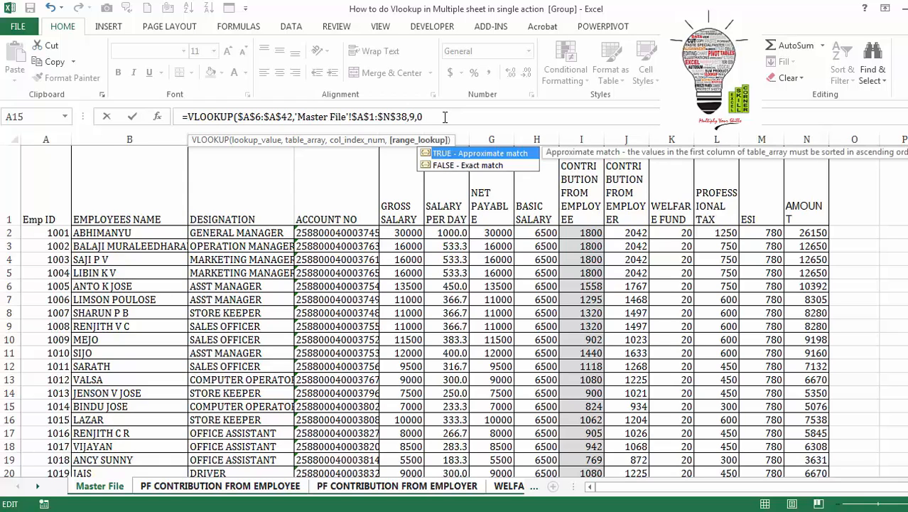
{"action": "key", "text": "Return"}
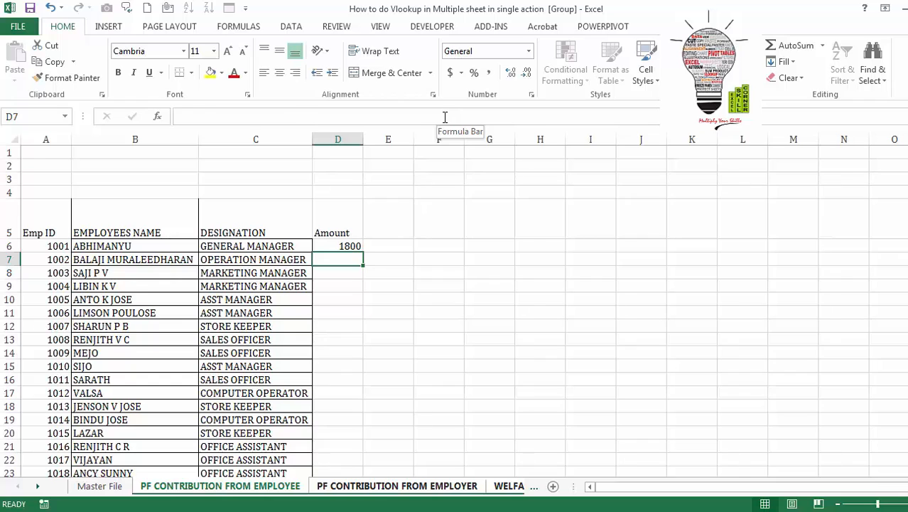
- Fill the VLOOKUP formula from D6 down through D42 on the grouped report sheets
{"action": "key", "text": "Left"}
{"action": "key", "text": "ctrl+Down"}
{"action": "key", "text": "Right"}
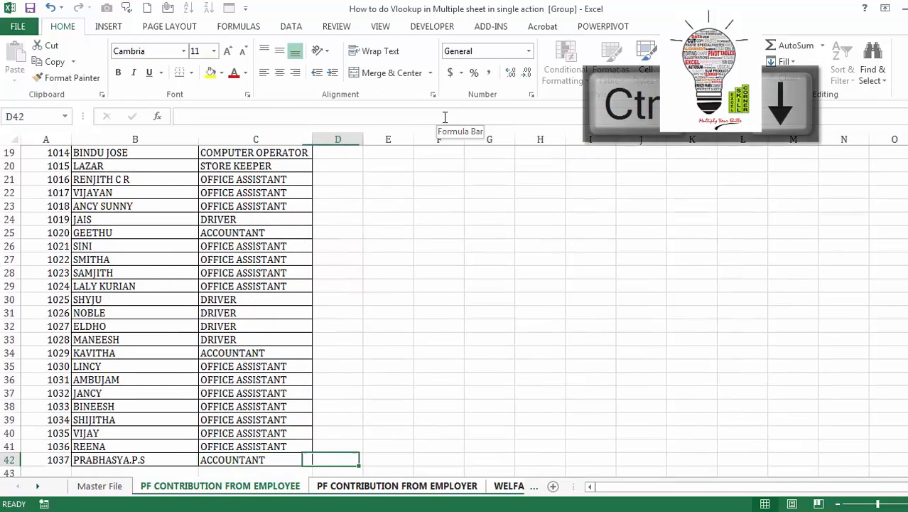
{"action": "key", "text": "ctrl+shift+Up"}
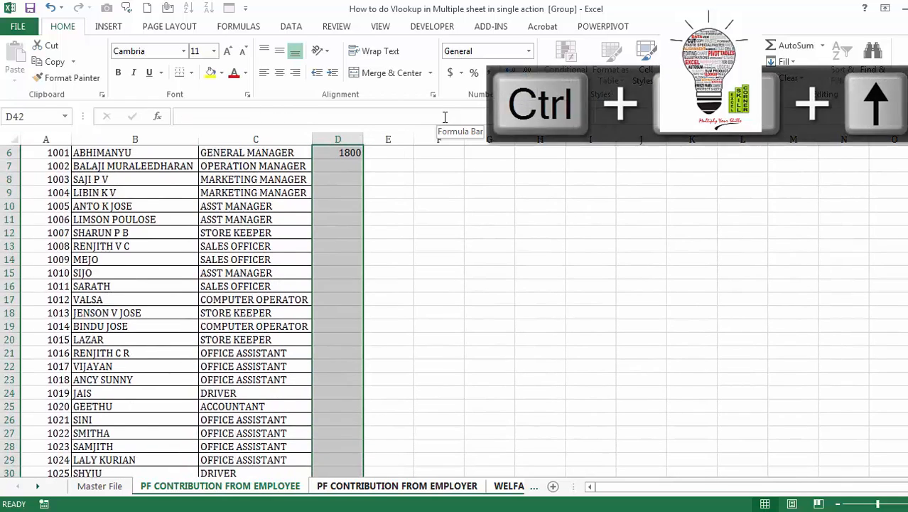
{"action": "key", "text": "ctrl+d"}
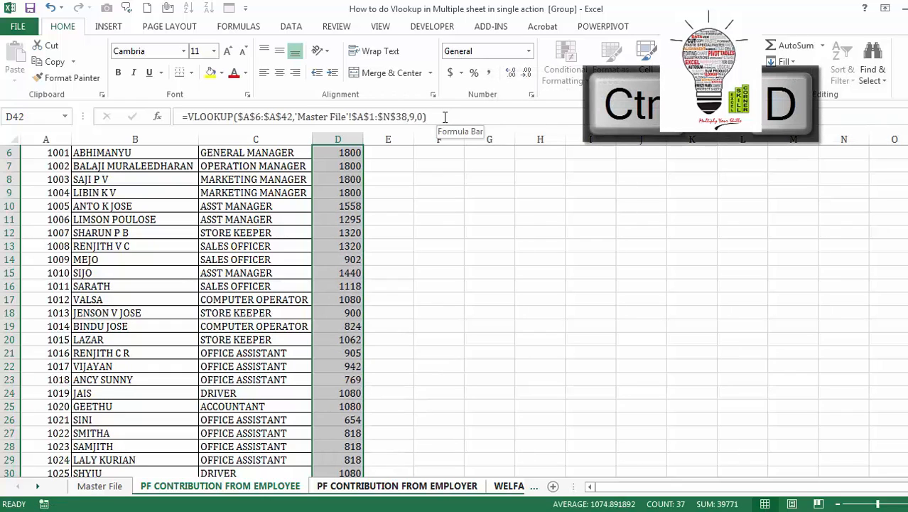
- Review the filled Amount column from the last employee row up to the header and check the grouped sheets
{"action": "key", "text": "Up"}
{"action": "key", "text": "Up"}
{"action": "key", "text": "Up"}
{"action": "key", "text": "Up"}
{"action": "key", "text": "Up"}
{"action": "key", "text": "Up"}
{"action": "key", "text": "Up"}
{"action": "key", "text": "Up"}
{"action": "key", "text": "Up"}
{"action": "key", "text": "Up"}
{"action": "key", "text": "Up"}
{"action": "key", "text": "Up"}
{"action": "key", "text": "Up"}
{"action": "key", "text": "Up"}
{"action": "key", "text": "Up"}
{"action": "key", "text": "Up"}
{"action": "key", "text": "Up"}
{"action": "key", "text": "Up"}
{"action": "key", "text": "Up"}
{"action": "key", "text": "Up"}
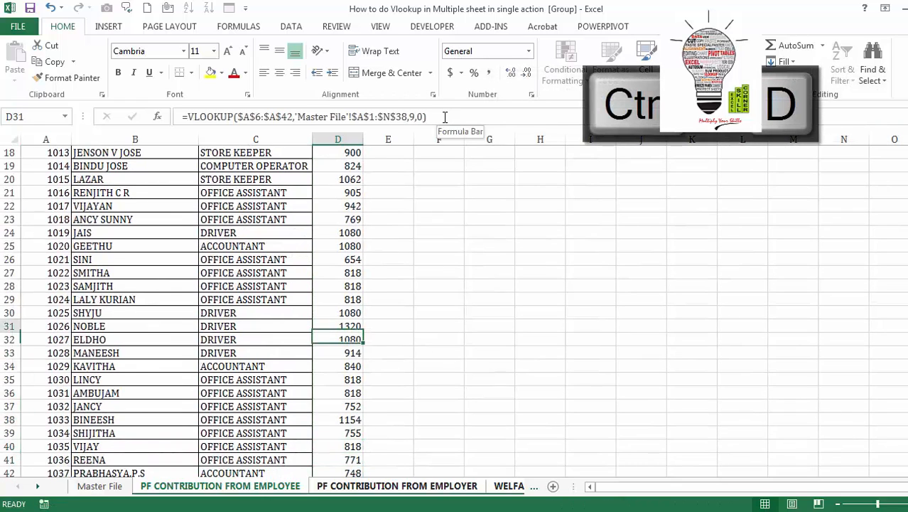
{"action": "key", "text": "Up"}
{"action": "key", "text": "Up"}
{"action": "key", "text": "Up"}
{"action": "key", "text": "Up"}
{"action": "key", "text": "Up"}
{"action": "key", "text": "Up"}
{"action": "key", "text": "Up"}
{"action": "key", "text": "Up"}
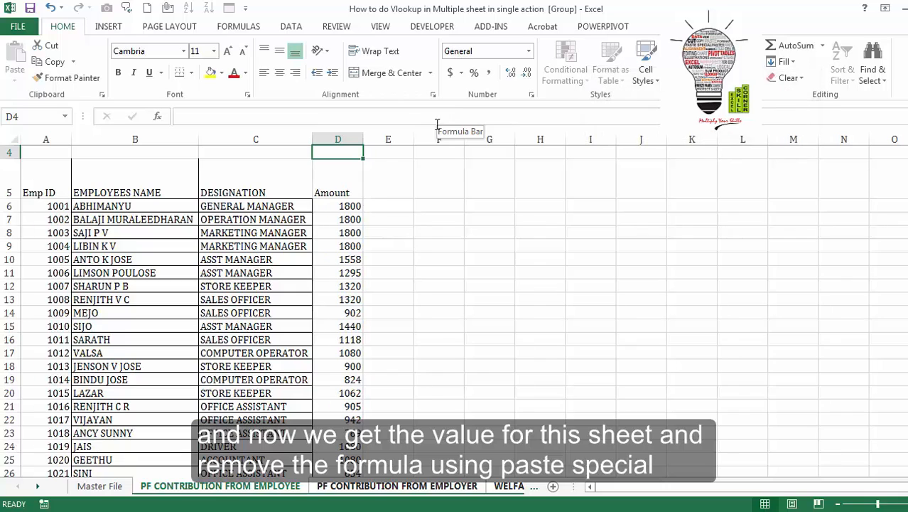
{"action": "scroll", "coordinate": [421, 490], "scroll_direction": "up", "scroll_amount": 1}
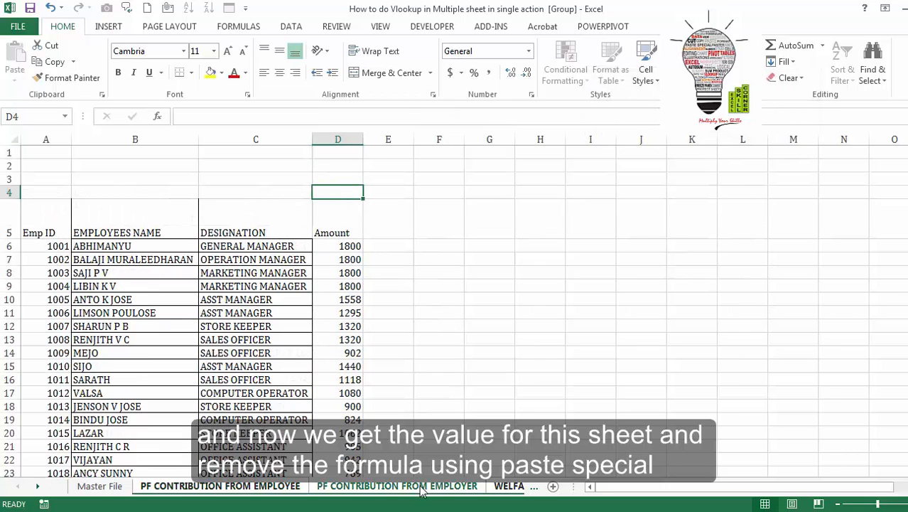
{"action": "scroll", "coordinate": [517, 489], "scroll_direction": "down", "scroll_amount": 4}
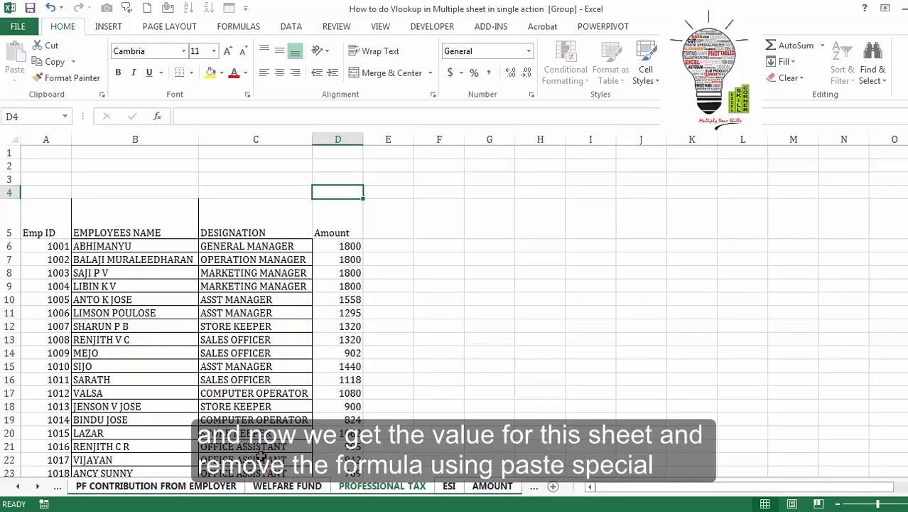
- Ungroup the report sheets by switching to Master File, and open the PF CONTRIBUTION FROM EMPLOYEE sheet
{"action": "left_click", "coordinate": [66, 487]}
{"action": "left_click", "coordinate": [66, 487]}
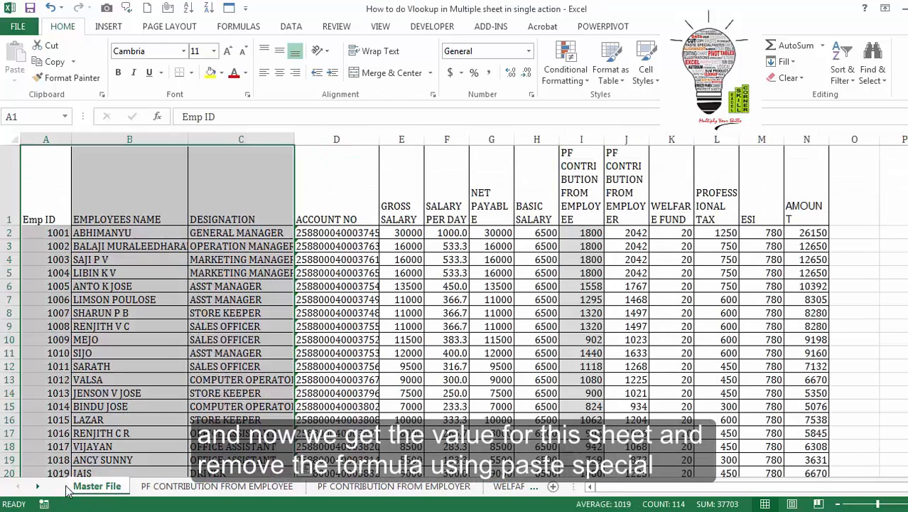
{"action": "left_click", "coordinate": [180, 491]}
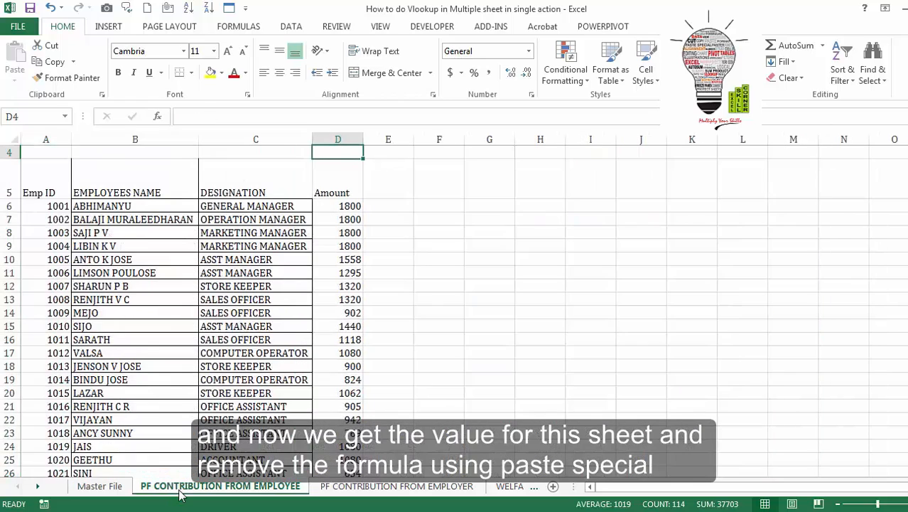
- Copy the Amount formulas in D6:D42 on the PF CONTRIBUTION FROM EMPLOYEE sheet
{"action": "left_click", "coordinate": [346, 314]}
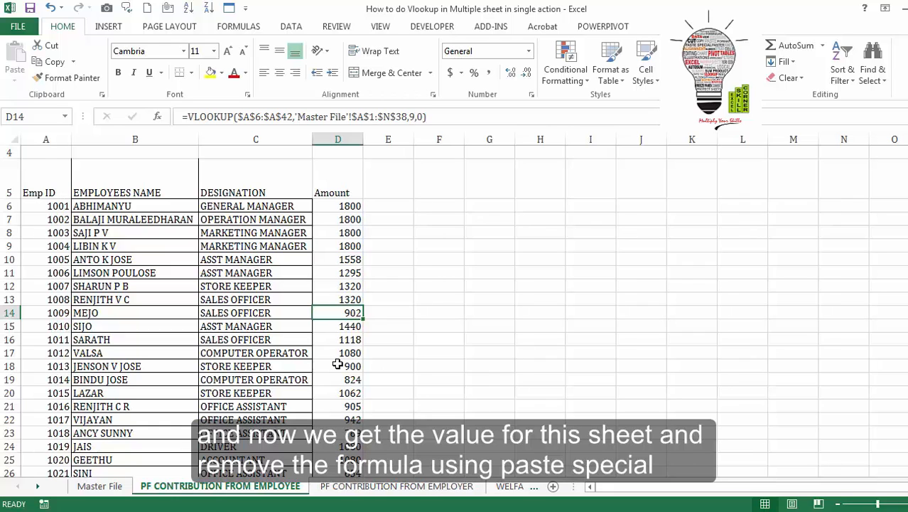
{"action": "key", "text": "Up"}
{"action": "key", "text": "Up"}
{"action": "key", "text": "Up"}
{"action": "key", "text": "Up"}
{"action": "key", "text": "Up"}
{"action": "key", "text": "Up"}
{"action": "key", "text": "Up"}
{"action": "key", "text": "Up"}
{"action": "key", "text": "Up"}
{"action": "key", "text": "Down"}
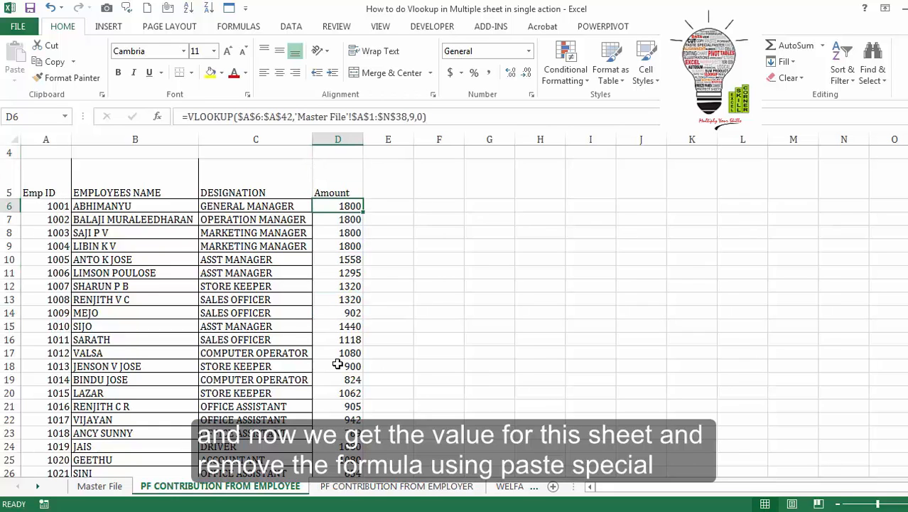
{"action": "key", "text": "ctrl+shift+Down"}
{"action": "key", "text": "ctrl+c"}
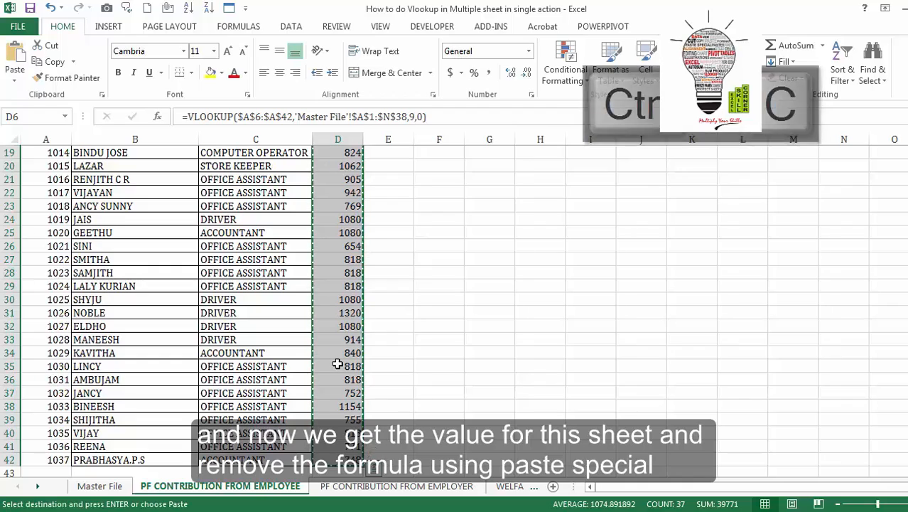
- Paste the copied amounts over D6:D42 as values only with Paste Special, removing the formulas
{"action": "key", "text": "alt+e"}
{"action": "key", "text": "s"}
{"action": "key", "text": "v"}
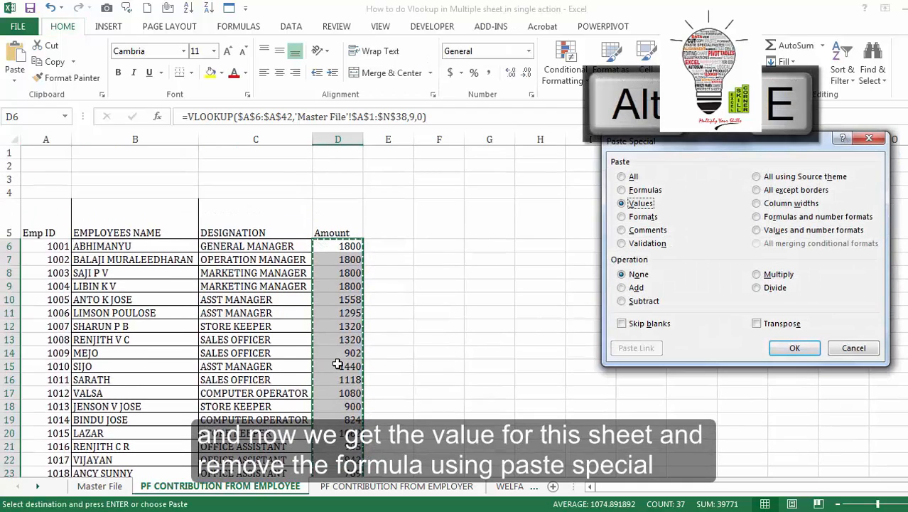
{"action": "key", "text": "Return"}
{"action": "key", "text": "Escape"}
{"action": "key", "text": "Up"}
{"action": "key", "text": "Down"}
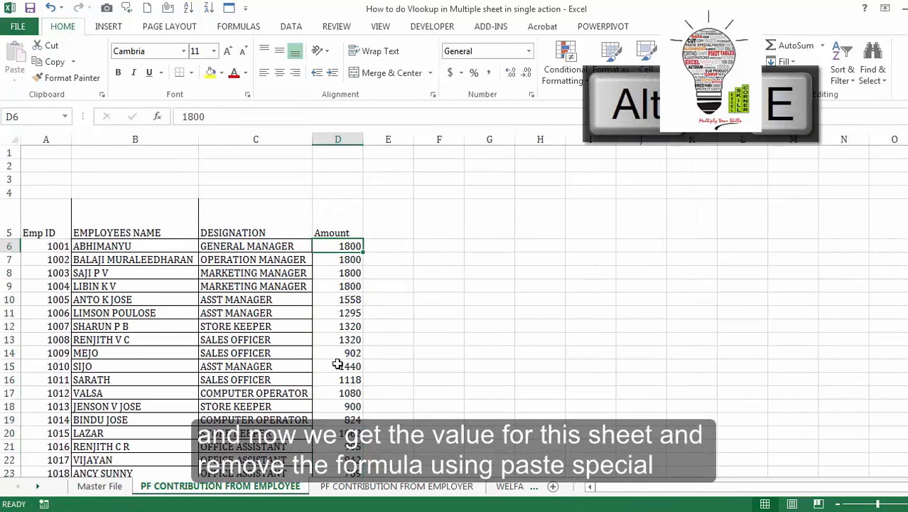
- On the PF CONTRIBUTION FROM EMPLOYER sheet, set the VLOOKUP column index in D6 to 10 and fill the formula down to D42
{"action": "left_click", "coordinate": [338, 490]}
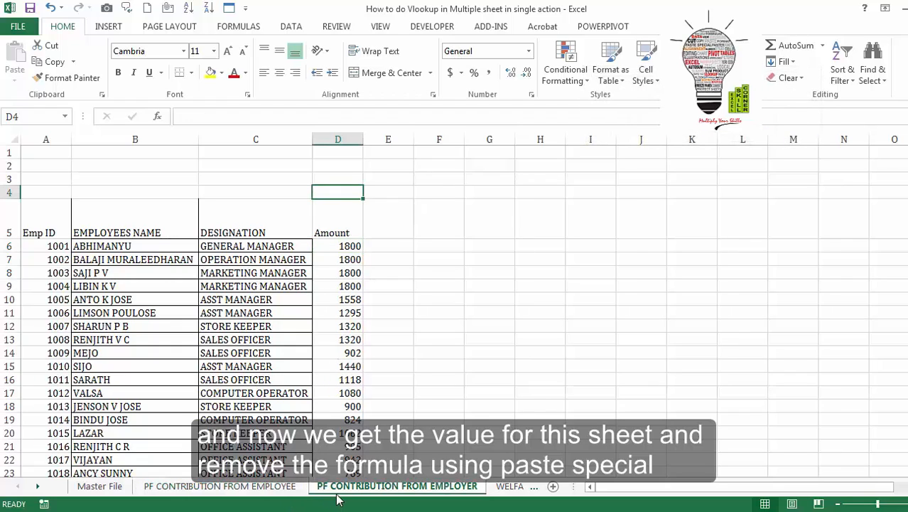
{"action": "left_click", "coordinate": [349, 246]}
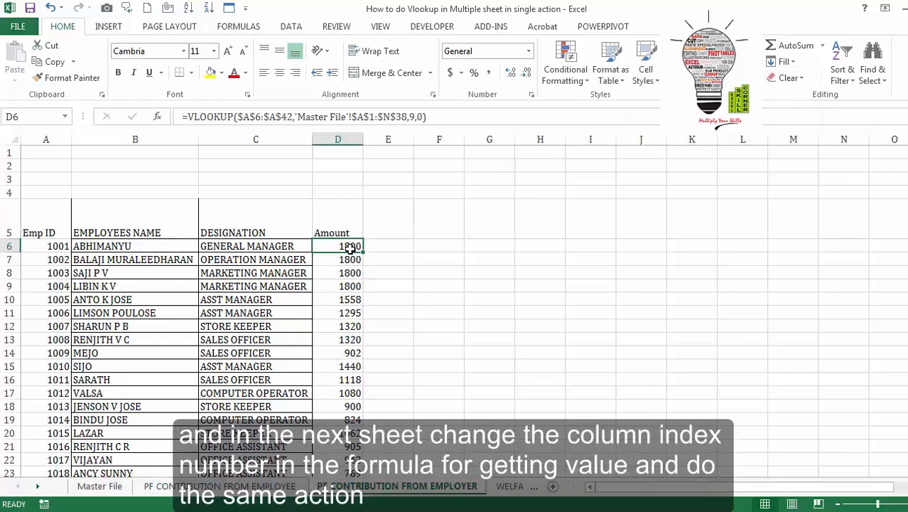
{"action": "left_click", "coordinate": [415, 117]}
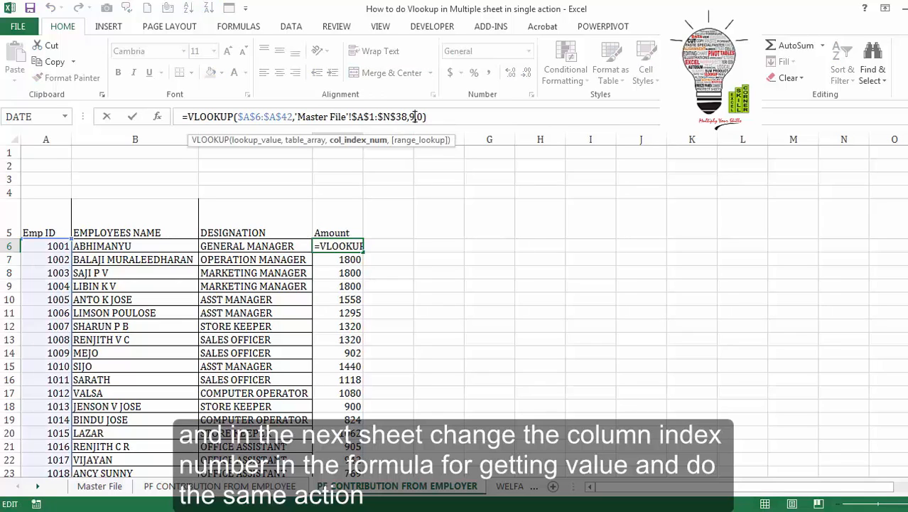
{"action": "key", "text": "BackSpace"}
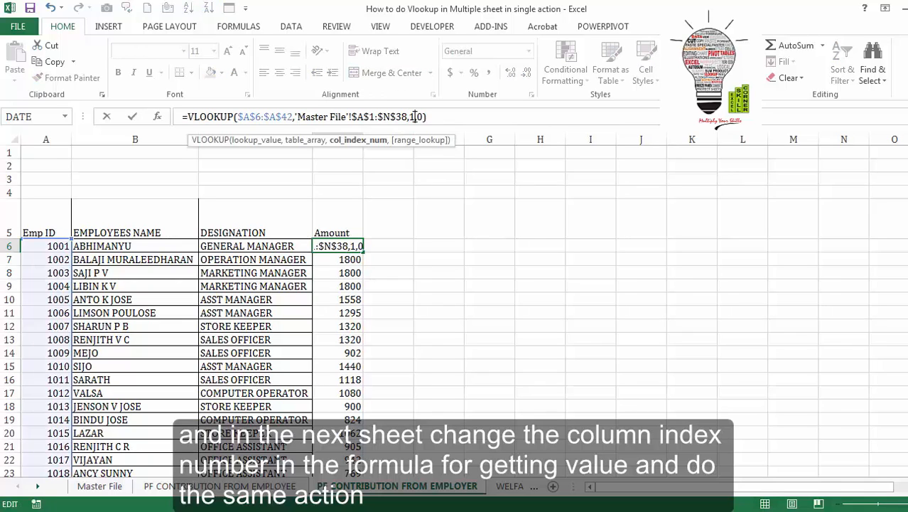
{"action": "key", "text": "Return"}
{"action": "key", "text": "Up"}
{"action": "key", "text": "ctrl+shift+Down"}
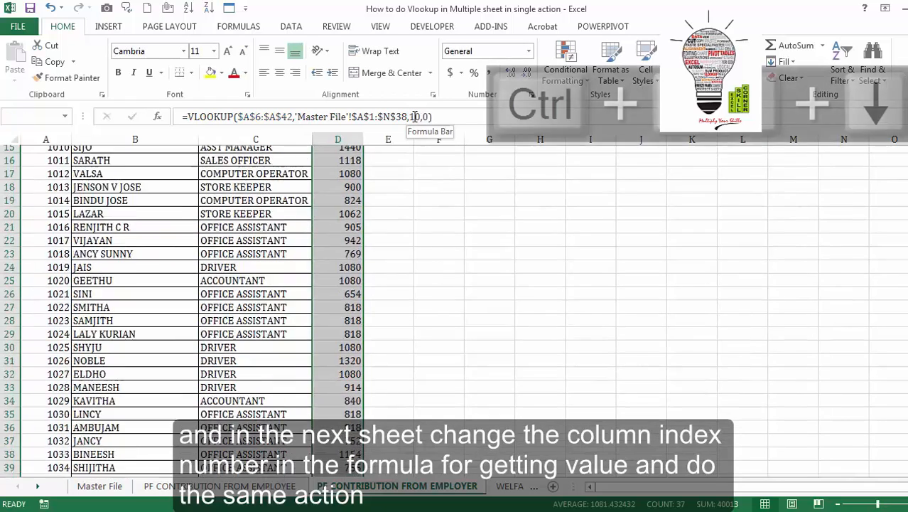
{"action": "key", "text": "ctrl+d"}
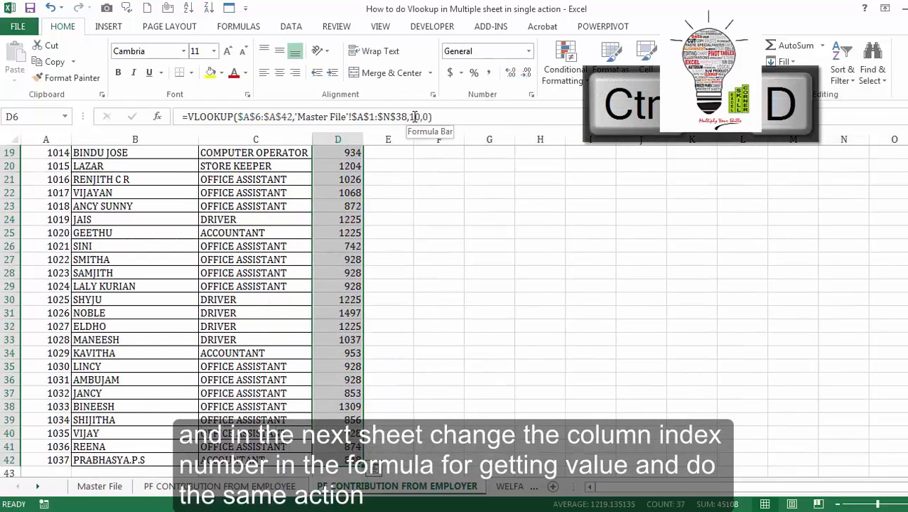
- Replace the Amount formulas in D6:D42 on the PF CONTRIBUTION FROM EMPLOYER sheet with their values using Paste Special
{"action": "key", "text": "ctrl+c"}
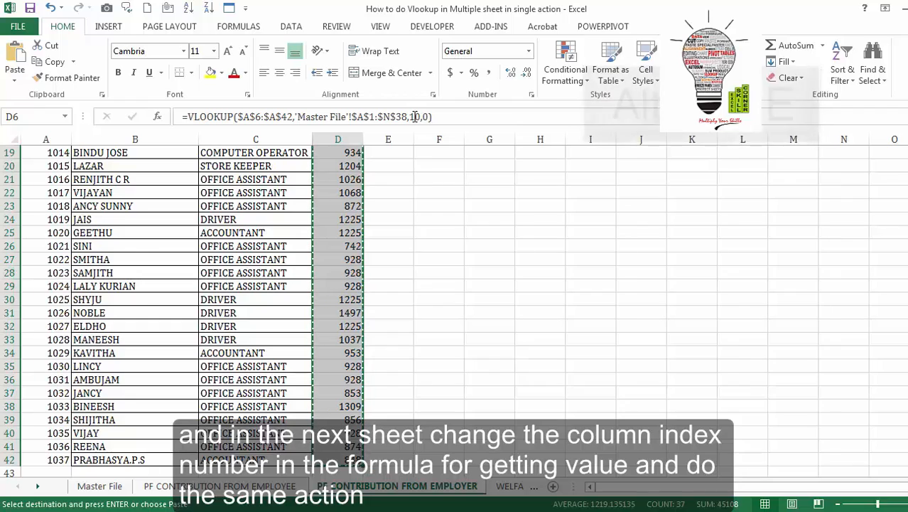
{"action": "key", "text": "alt+e"}
{"action": "key", "text": "s"}
{"action": "key", "text": "v"}
{"action": "key", "text": "Return"}
{"action": "key", "text": "Escape"}
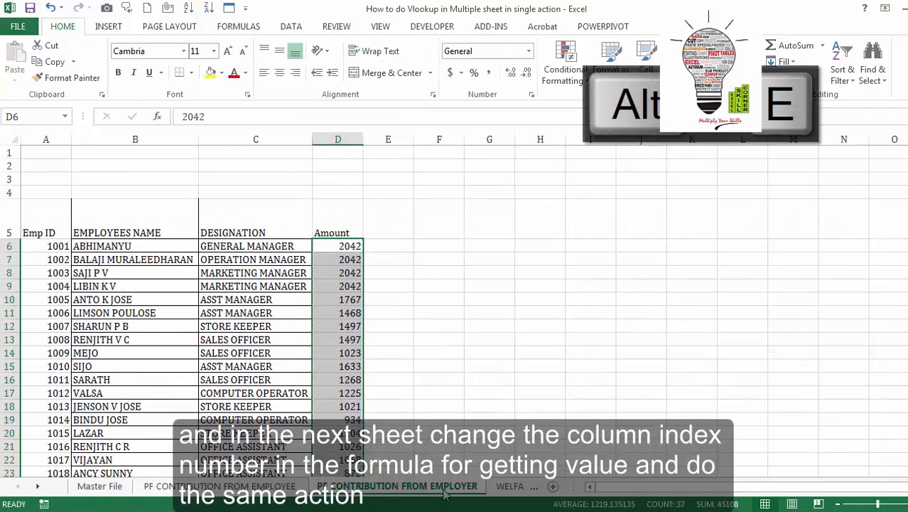
- On the WELFARE FUND sheet, set the VLOOKUP column index in D6 to 11 and fill the formula down to D42
{"action": "left_click", "coordinate": [509, 487]}
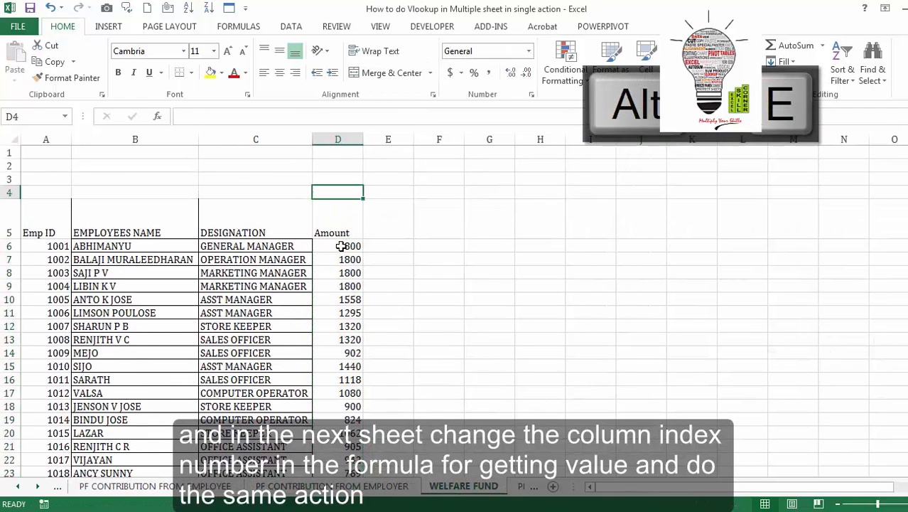
{"action": "left_click", "coordinate": [340, 244]}
{"action": "left_click", "coordinate": [413, 117]}
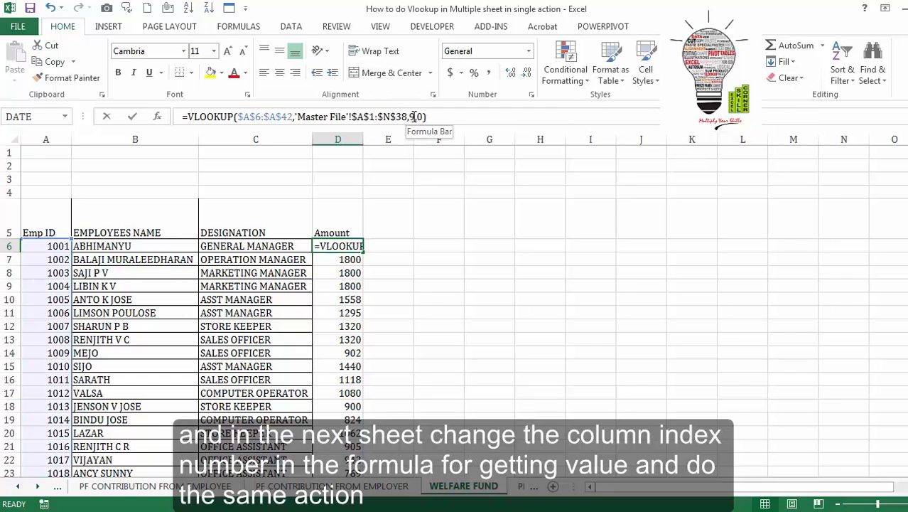
{"action": "key", "text": "BackSpace"}
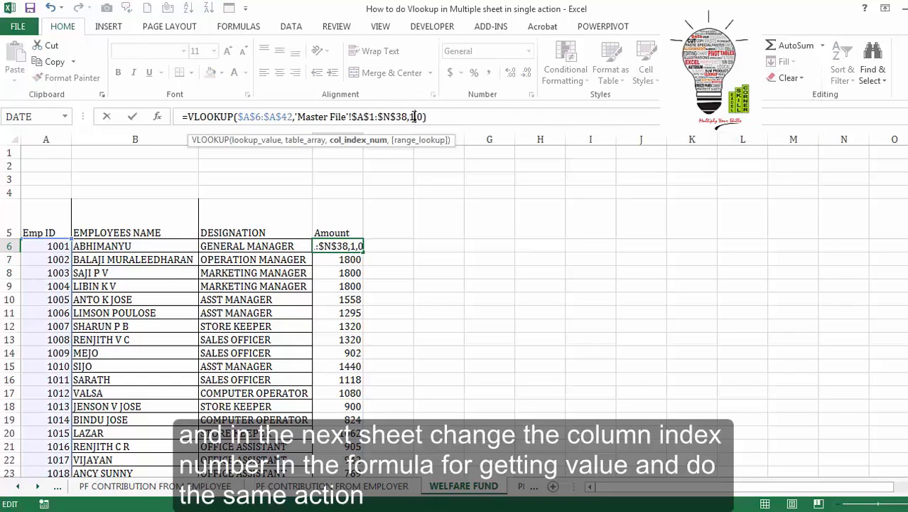
{"action": "key", "text": "Return"}
{"action": "key", "text": "Up"}
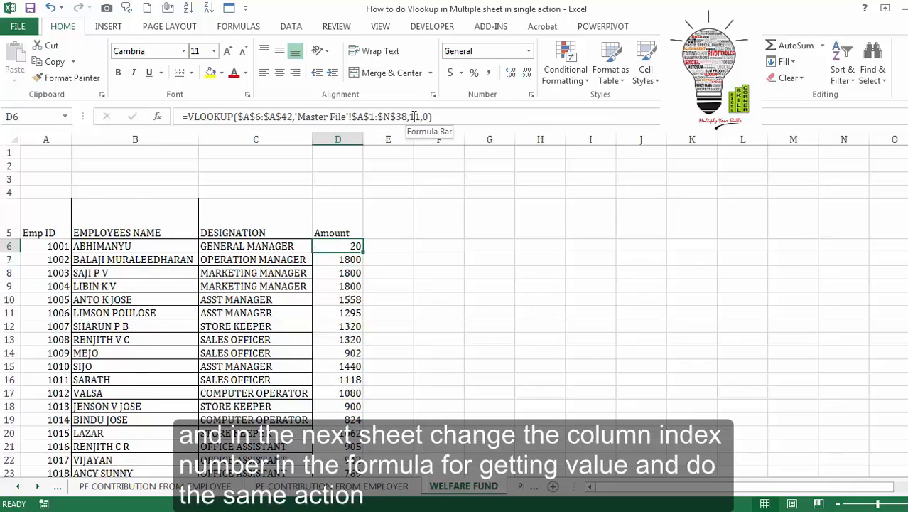
{"action": "key", "text": "ctrl+shift+Down"}
{"action": "key", "text": "ctrl+d"}
- Replace the Amount formulas in D6:D42 on the WELFARE FUND sheet with their values using Paste Special
{"action": "key", "text": "ctrl+c"}
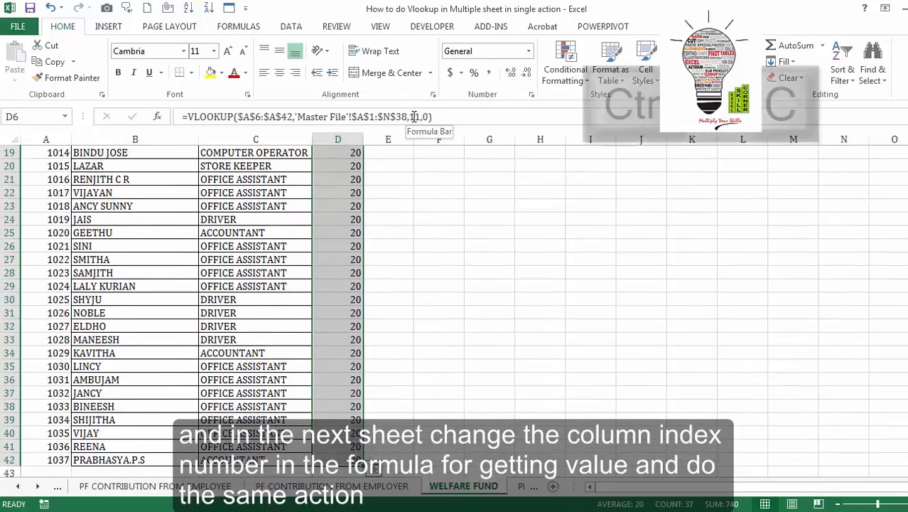
{"action": "key", "text": "alt+e"}
{"action": "key", "text": "s"}
{"action": "key", "text": "v"}
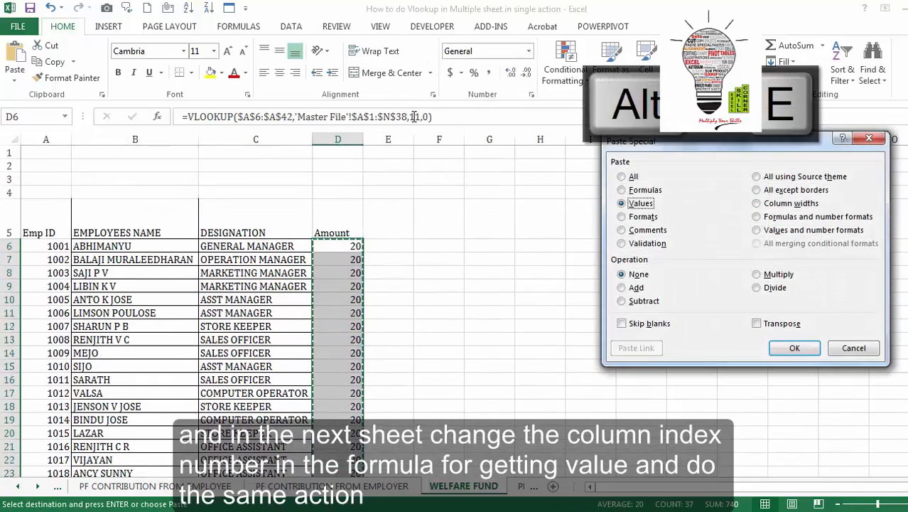
{"action": "key", "text": "Return"}
{"action": "key", "text": "Escape"}
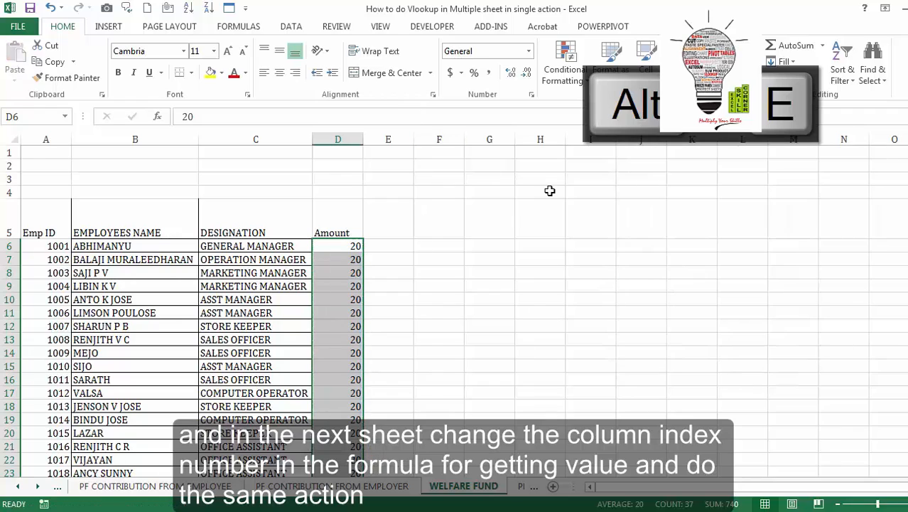
- On the PROFESSIONAL TAX sheet, set the VLOOKUP column index in D6 to 12 and fill the formula down to D42
{"action": "left_click", "coordinate": [520, 488]}
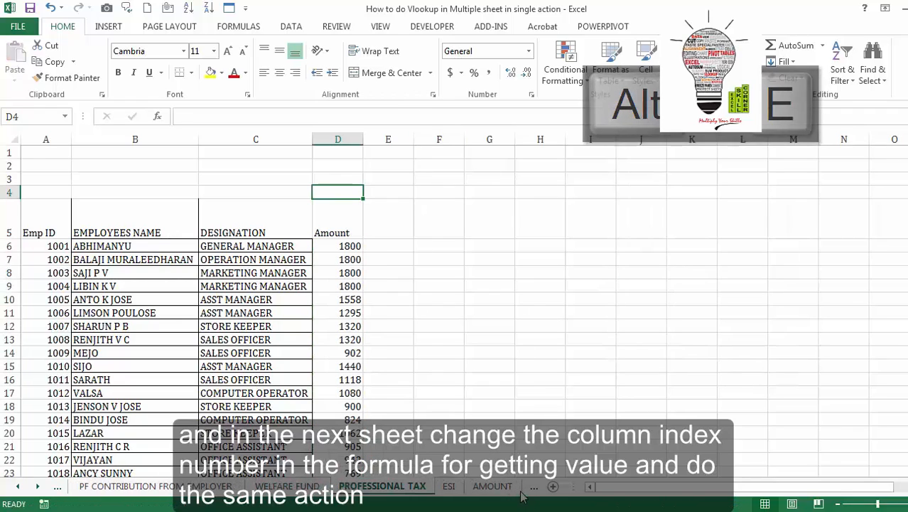
{"action": "left_click", "coordinate": [346, 245]}
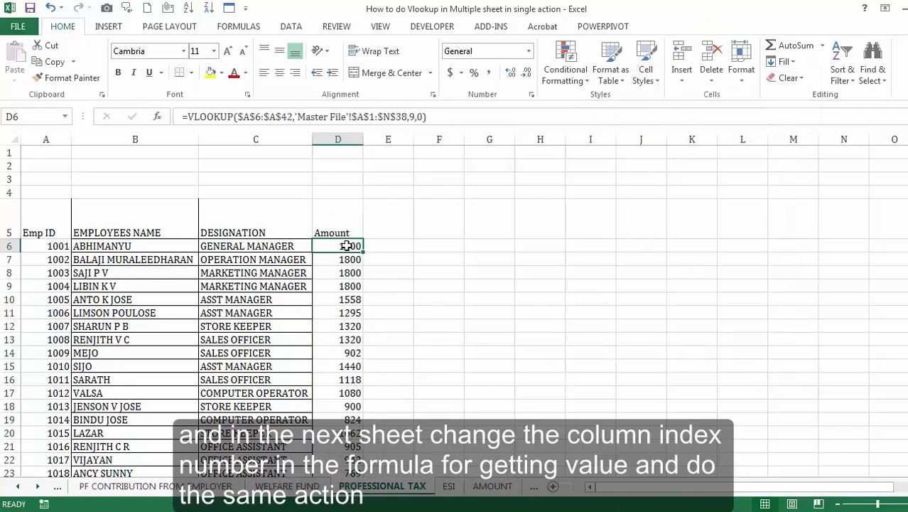
{"action": "left_click", "coordinate": [411, 116]}
{"action": "key", "text": "Delete"}
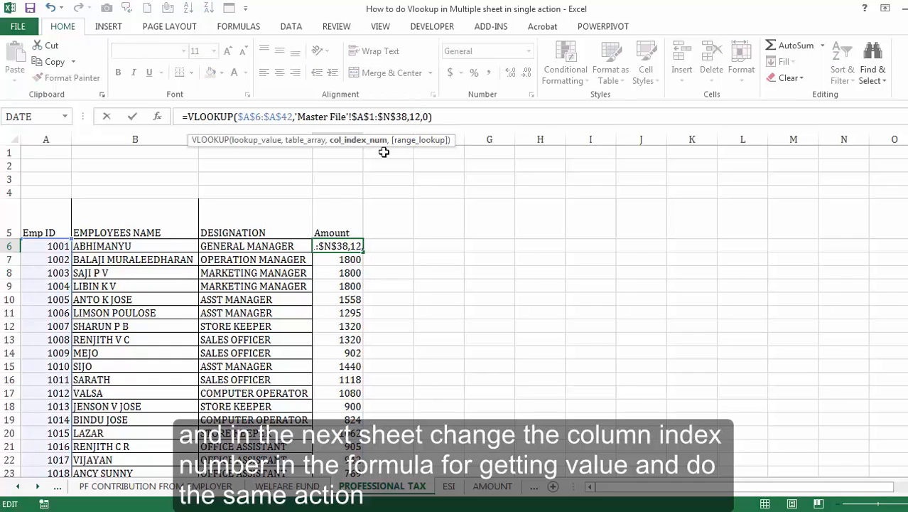
{"action": "key", "text": "Return"}
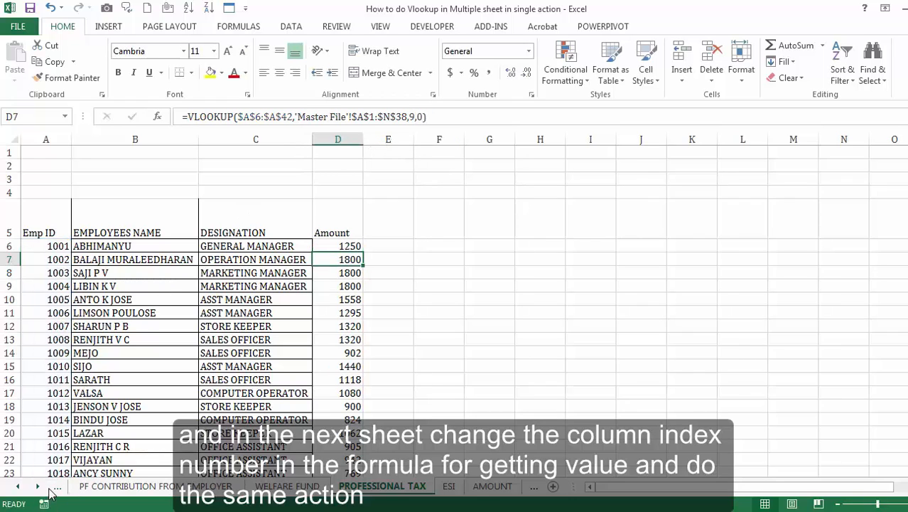
{"action": "key", "text": "Up"}
{"action": "key", "text": "ctrl+shift+Down"}
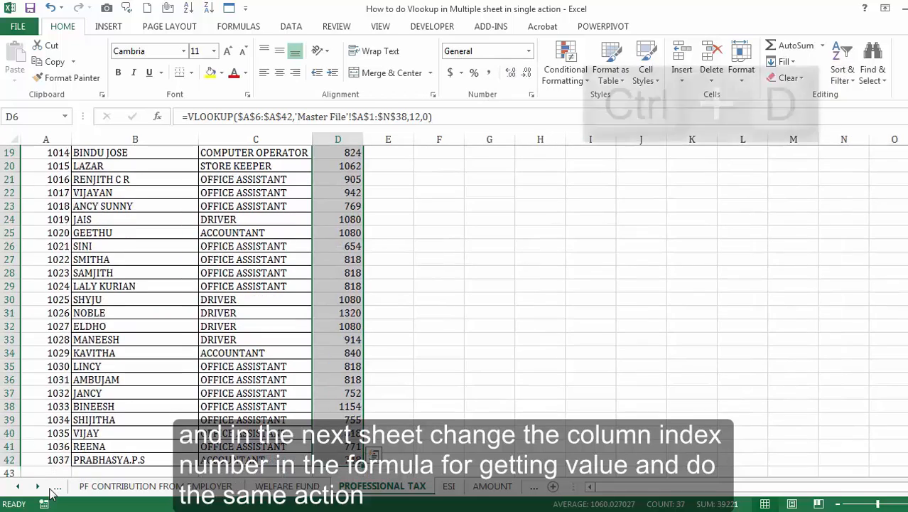
{"action": "key", "text": "ctrl+d"}
{"action": "key", "text": "ctrl+Up"}
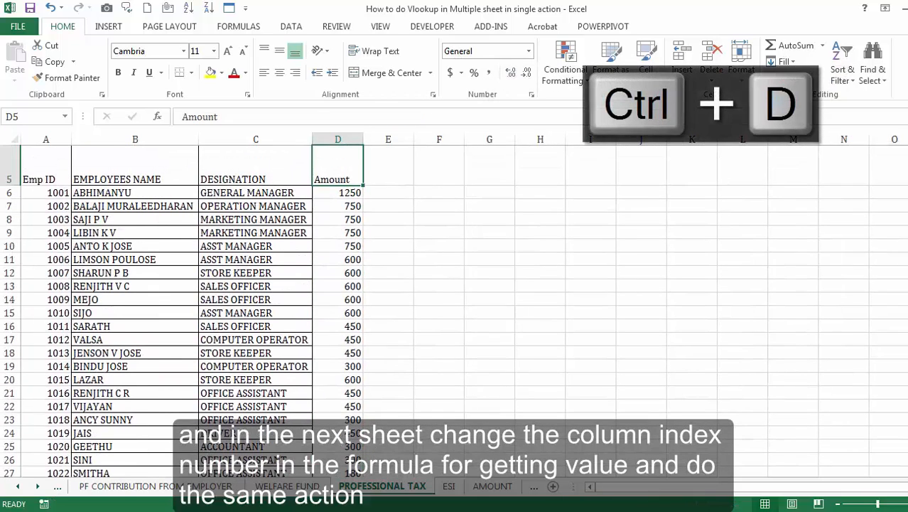
- On the ESI sheet, set the VLOOKUP column index in D6 to 13 and fill the formula down to D42
{"action": "left_click", "coordinate": [452, 489]}
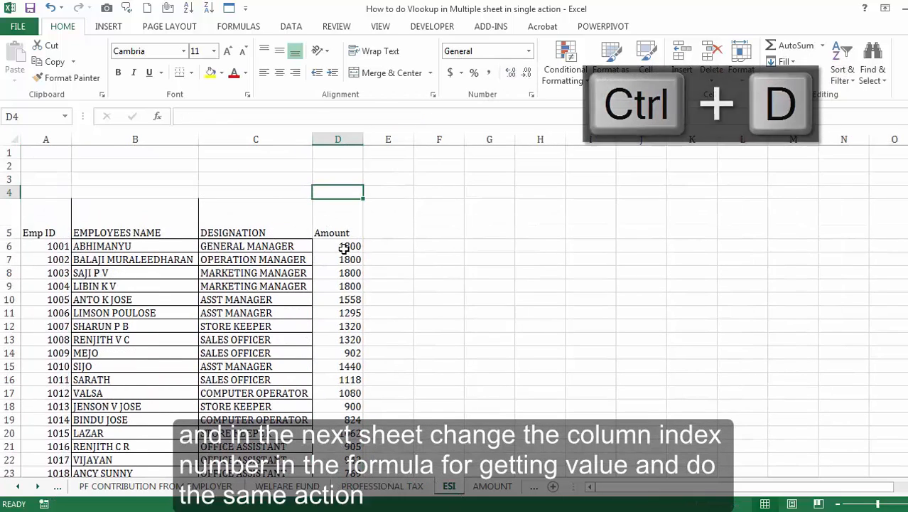
{"action": "left_click", "coordinate": [332, 245]}
{"action": "left_click", "coordinate": [415, 116]}
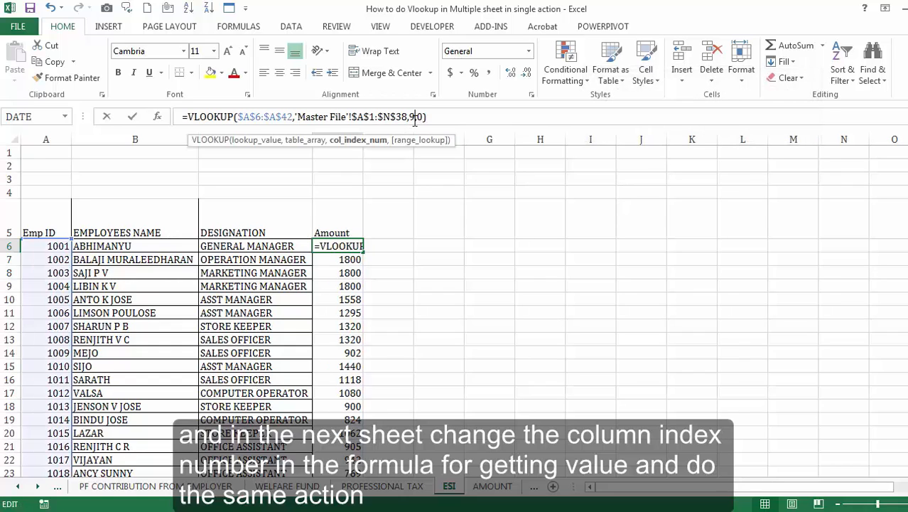
{"action": "key", "text": "BackSpace"}
{"action": "key", "text": "Return"}
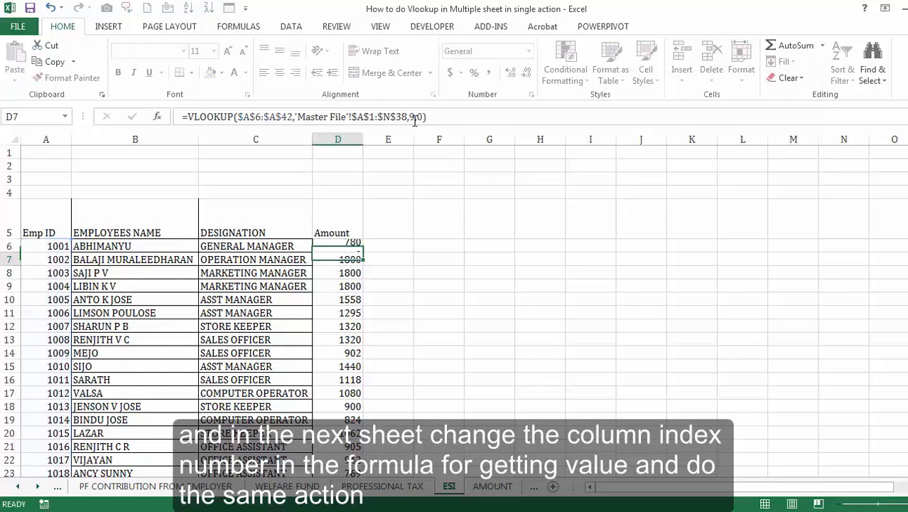
{"action": "key", "text": "Up"}
{"action": "key", "text": "ctrl+shift+Down"}
{"action": "key", "text": "ctrl+d"}
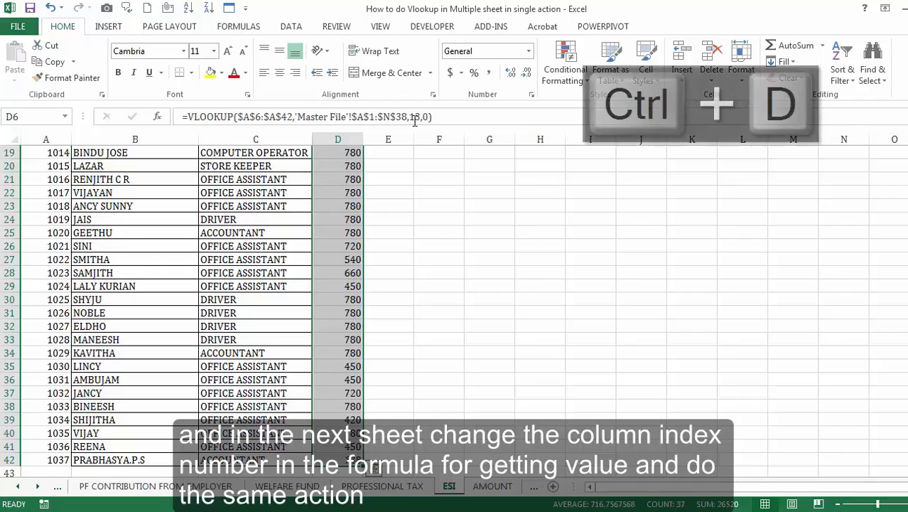
{"action": "key", "text": "Up"}
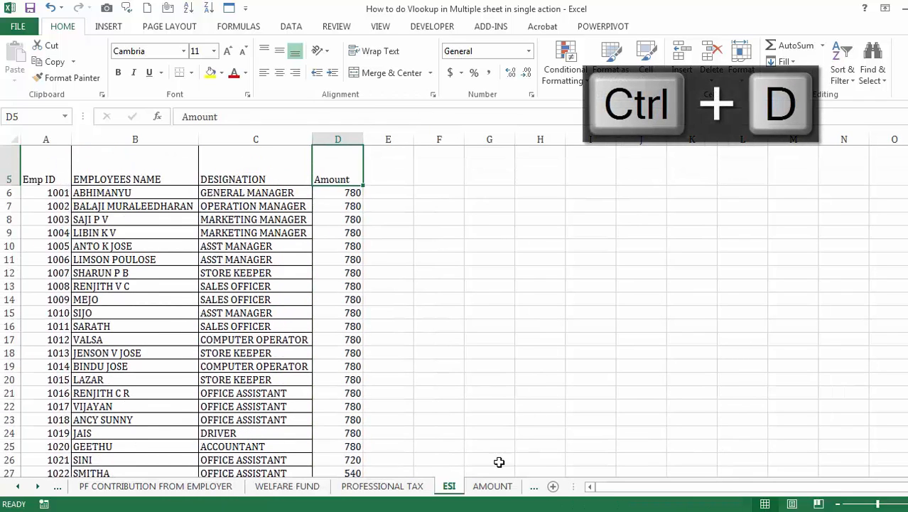
- On the AMOUNT sheet, set the VLOOKUP column index in D6 to 14 and fill the formula down to D42
{"action": "left_click", "coordinate": [492, 485]}
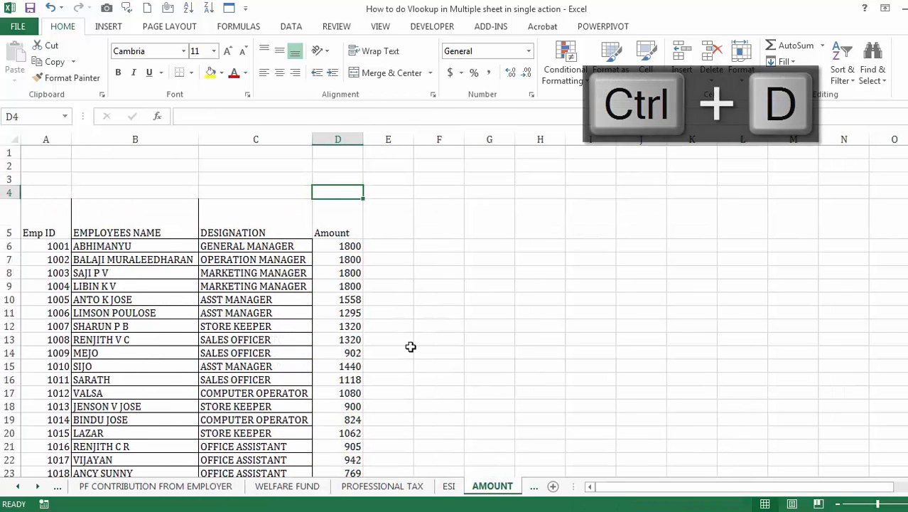
{"action": "left_click", "coordinate": [353, 247]}
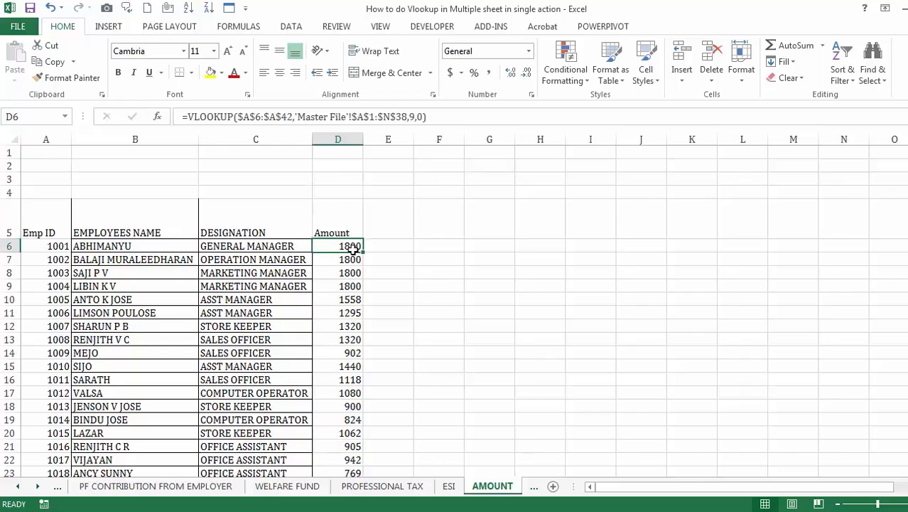
{"action": "left_click", "coordinate": [415, 117]}
{"action": "key", "text": "BackSpace"}
{"action": "type", "text": "14"}
{"action": "key", "text": "Return"}
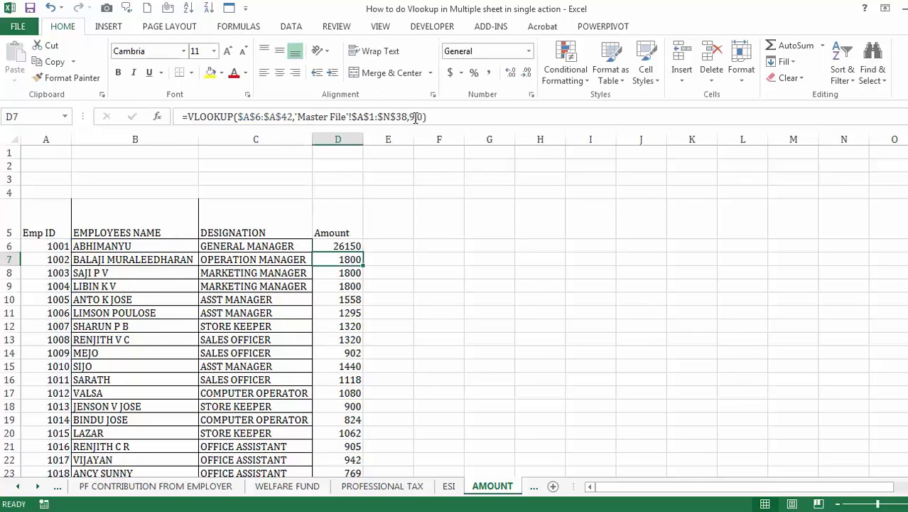
{"action": "key", "text": "Up"}
{"action": "key", "text": "ctrl+shift+Down"}
{"action": "key", "text": "ctrl+d"}
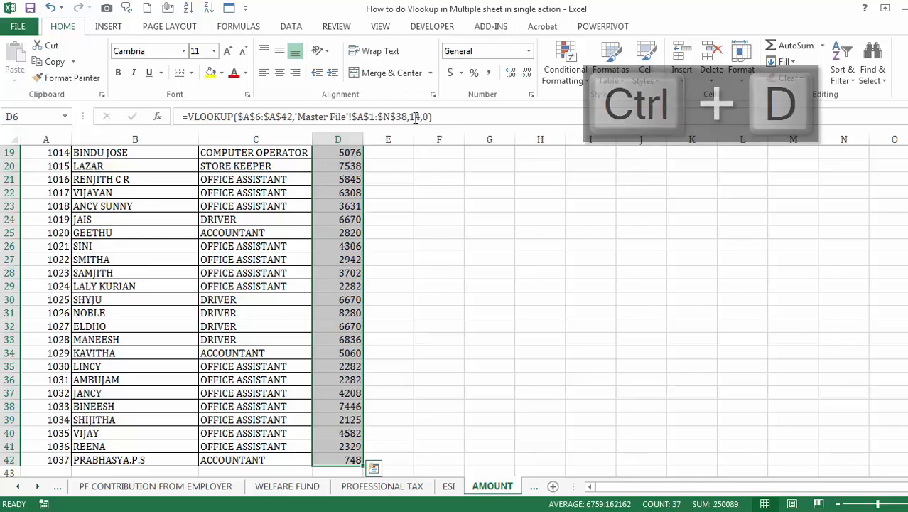
- Return to cell A1 of the AMOUNT sheet to check the filled amounts from the header down
{"action": "key", "text": "ctrl+Up"}
{"action": "key", "text": "Left"}
{"action": "key", "text": "Left"}
{"action": "key", "text": "Left"}
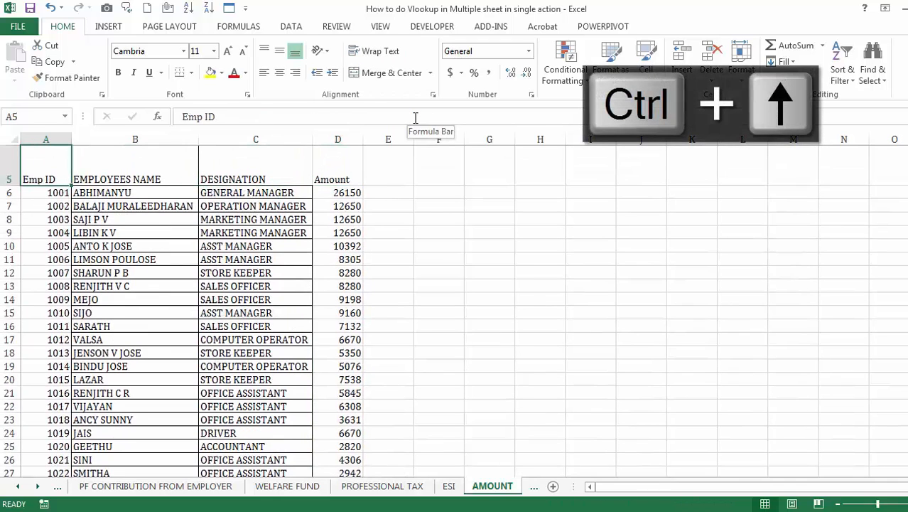
{"action": "key", "text": "Up"}
{"action": "key", "text": "ctrl+Up"}
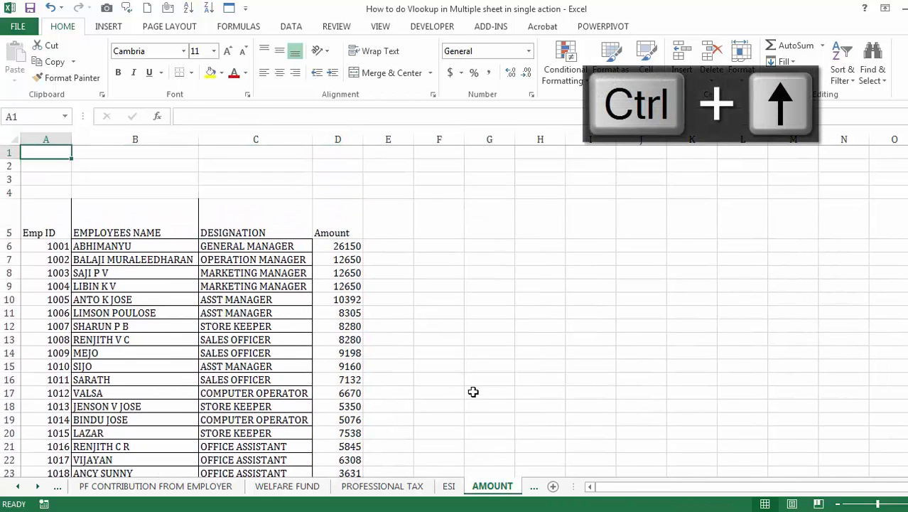
- Review the Amount columns by going back through the report sheets from ESI to Master File
{"action": "left_click", "coordinate": [449, 487]}
{"action": "left_click", "coordinate": [376, 486]}
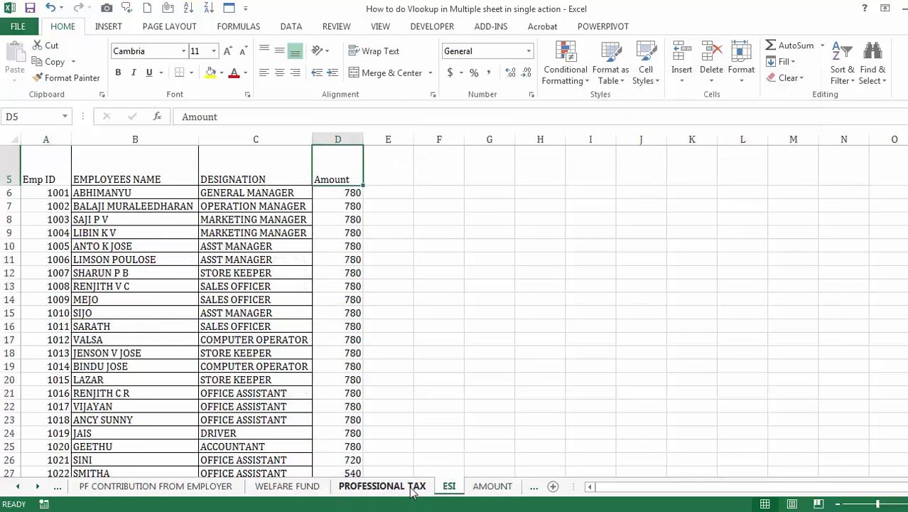
{"action": "left_click", "coordinate": [326, 486]}
{"action": "left_click", "coordinate": [195, 486]}
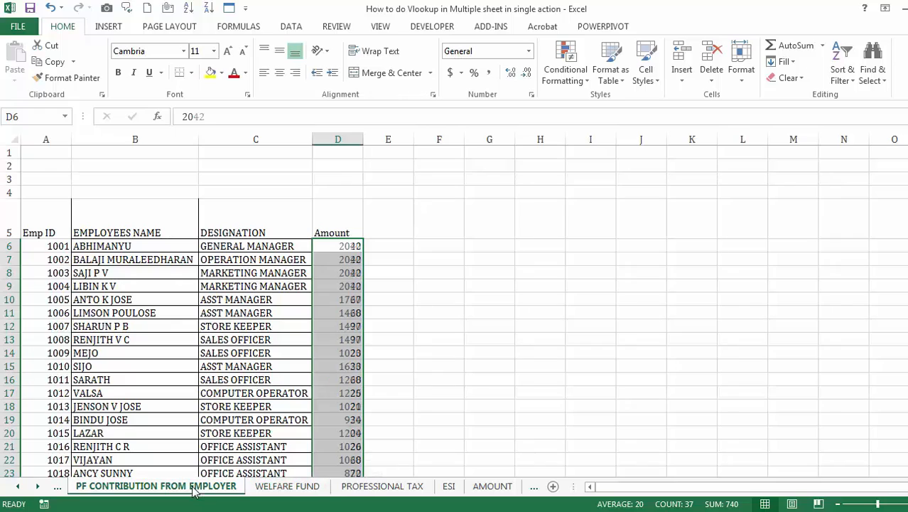
{"action": "left_click", "coordinate": [58, 490]}
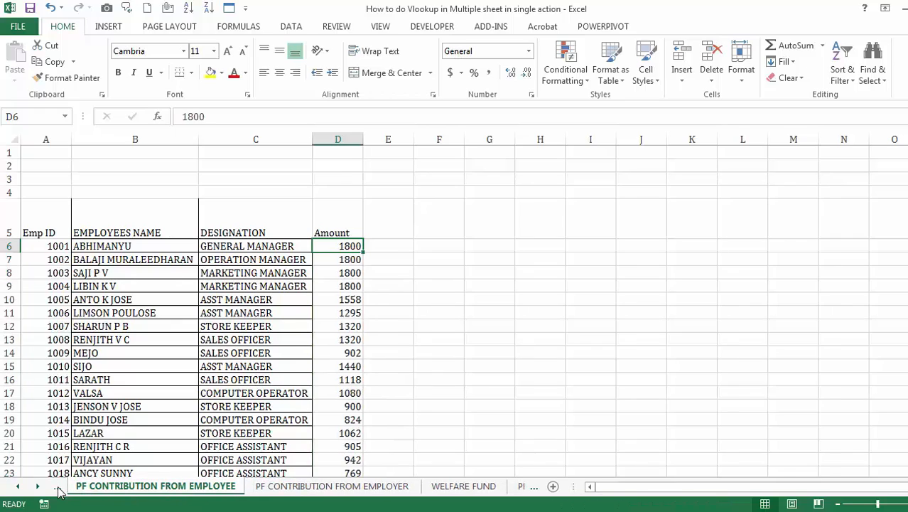
{"action": "left_click", "coordinate": [58, 491]}
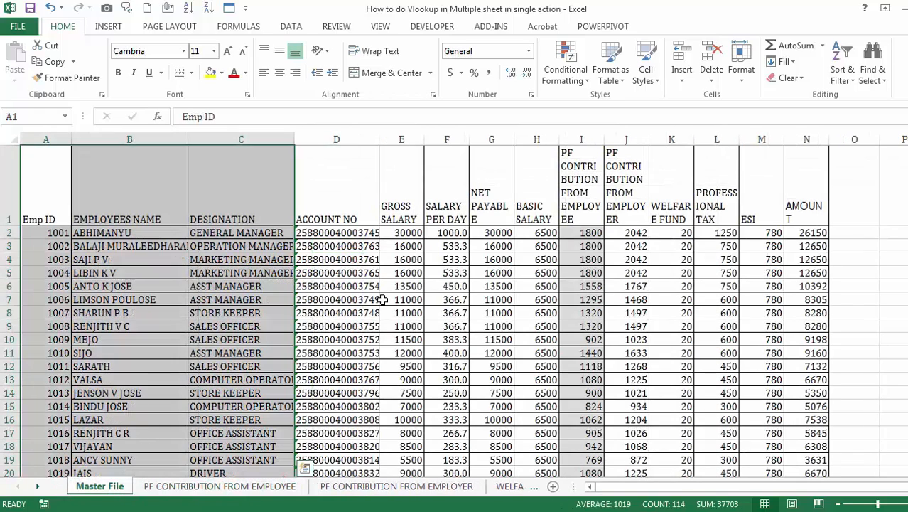
- Select the header row of the Master File sheet, starting from the Emp ID heading in A1
{"action": "left_click", "coordinate": [382, 299]}
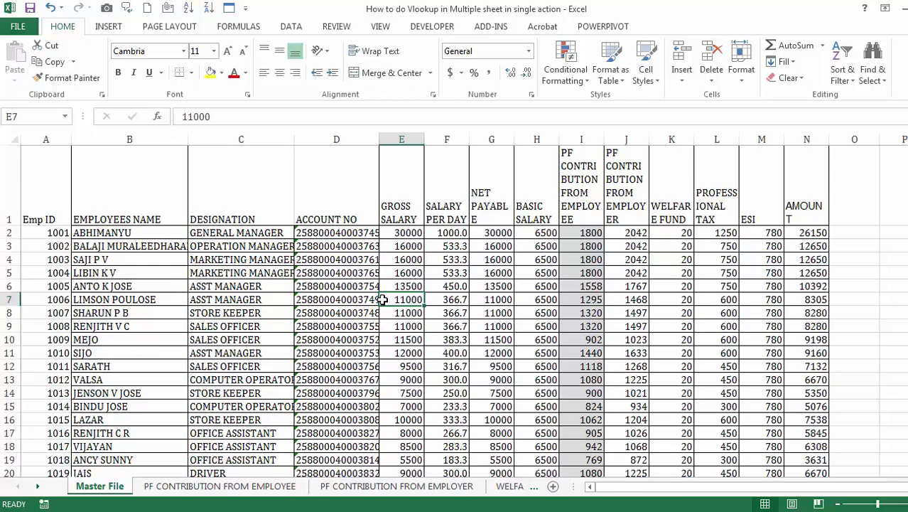
{"action": "left_click", "coordinate": [467, 213]}
{"action": "key", "text": "Left"}
{"action": "key", "text": "Left"}
{"action": "key", "text": "Left"}
{"action": "key", "text": "Left"}
{"action": "key", "text": "Left"}
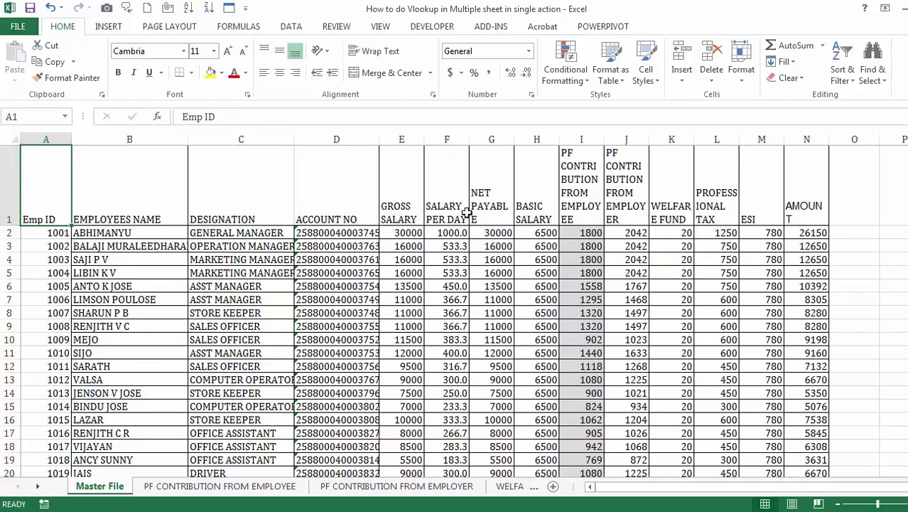
{"action": "key", "text": "ctrl+shift+Right"}
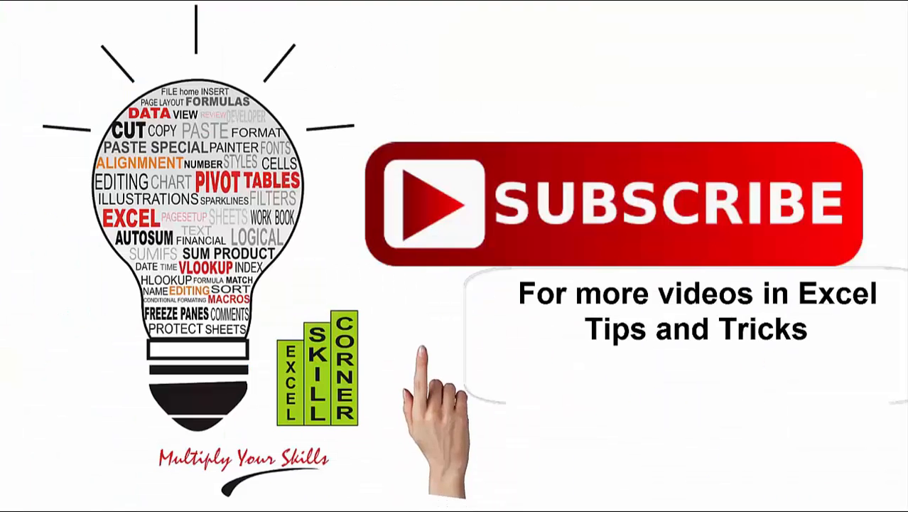